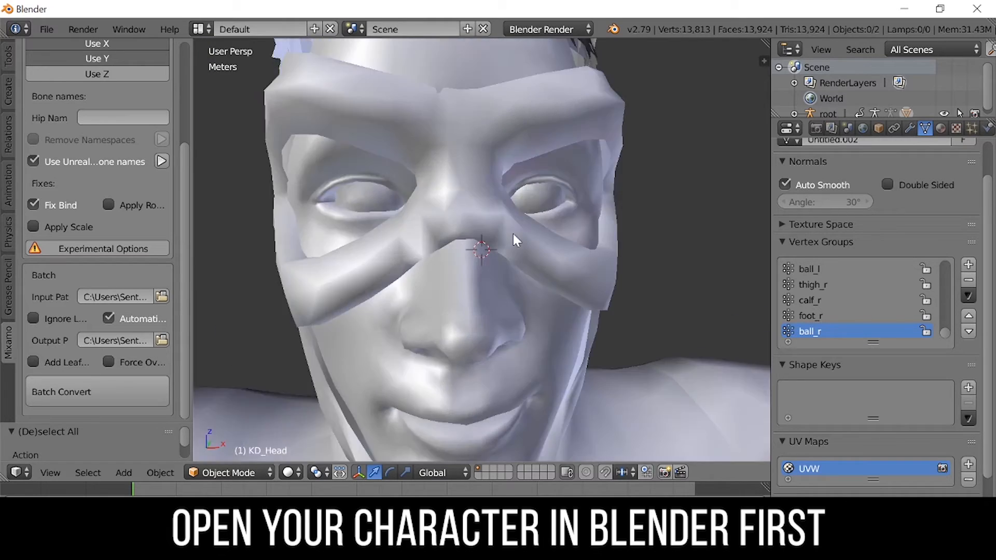
- Add a Basis shape key and a second shape key named Blink to the head mesh
key("Tab")
scroll(557, 220, "down", 3)
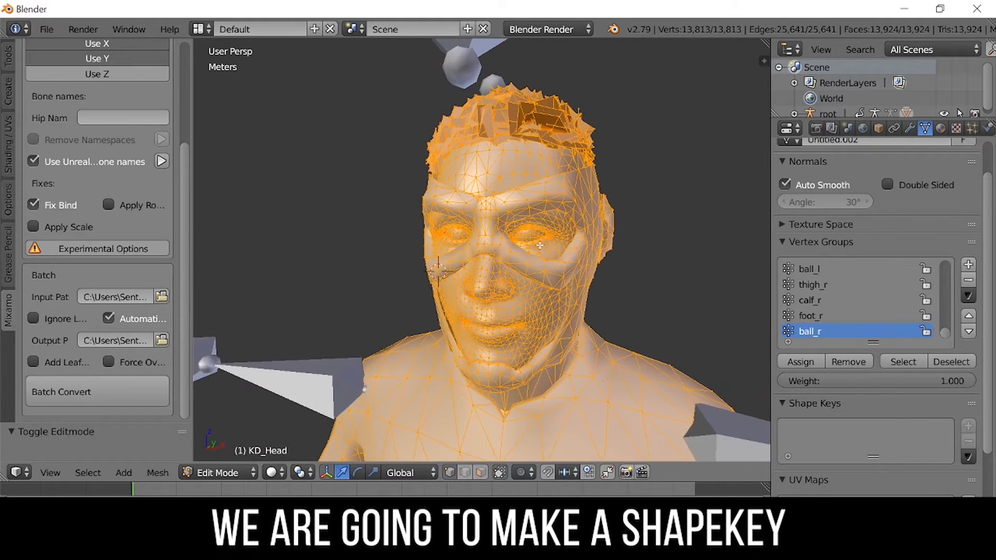
key("Tab")
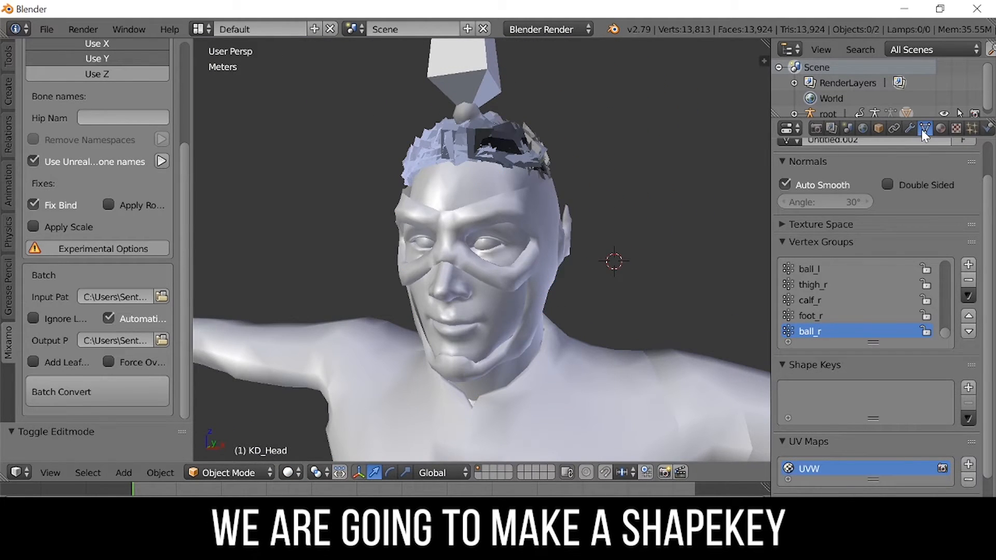
scroll(863, 423, "down", 1)
left_click(968, 367)
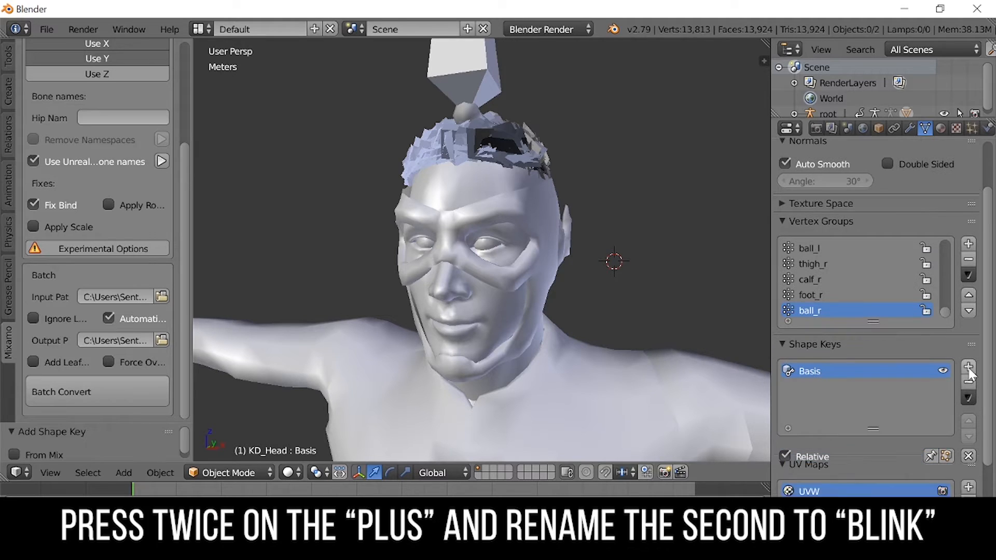
left_click(968, 367)
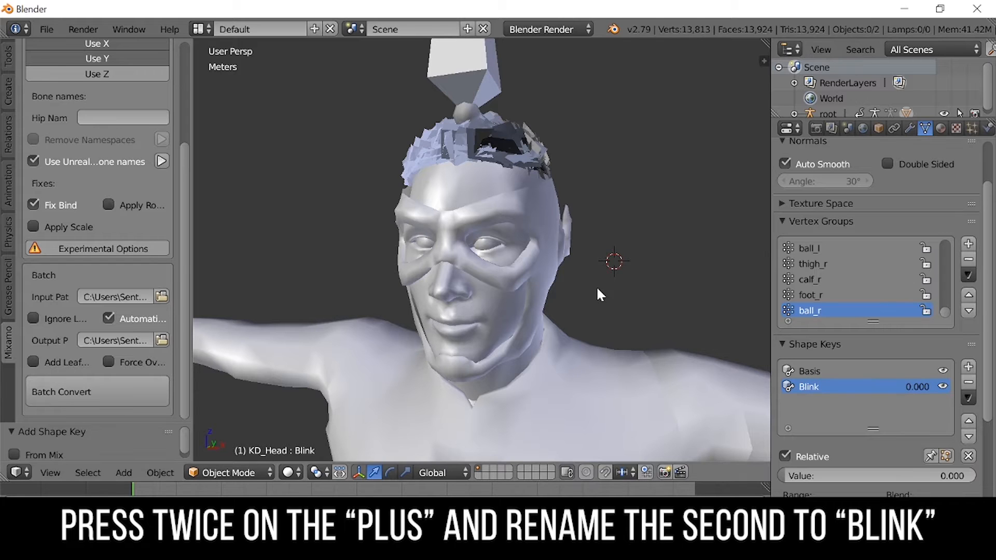
- Enter Edit Mode on the Blink shape key, deselect everything and set the vertex weight to 1.0
key("Tab")
middle_click_drag(560, 259, 617, 244)
key("a")
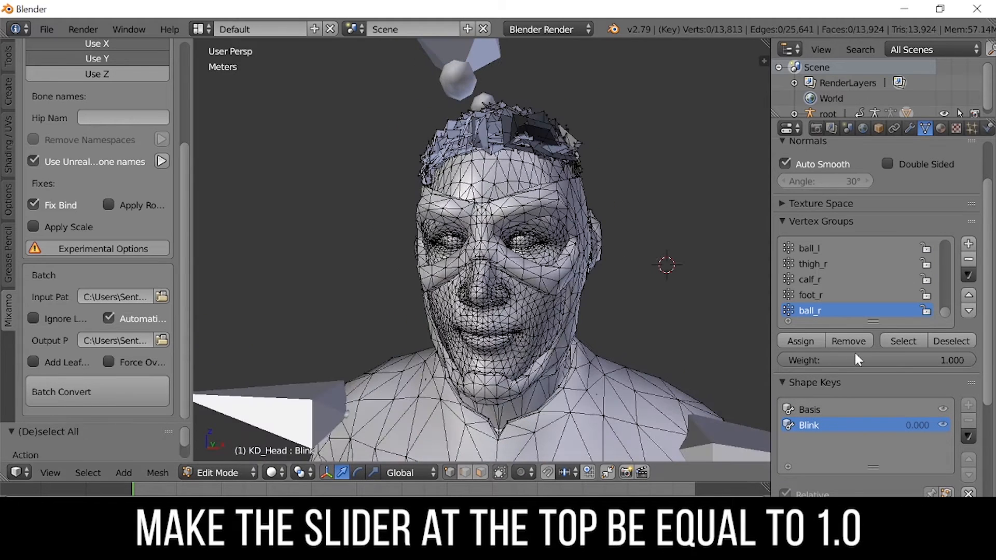
left_click(853, 360)
key("Return")
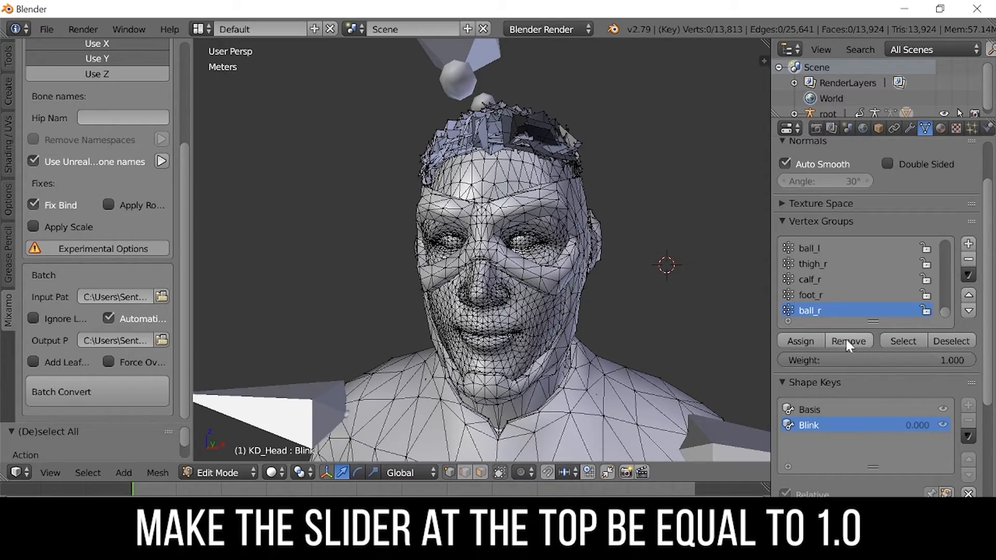
- Move the eyelid vertices down to close the eyes on the Blink shape key
left_click(821, 221)
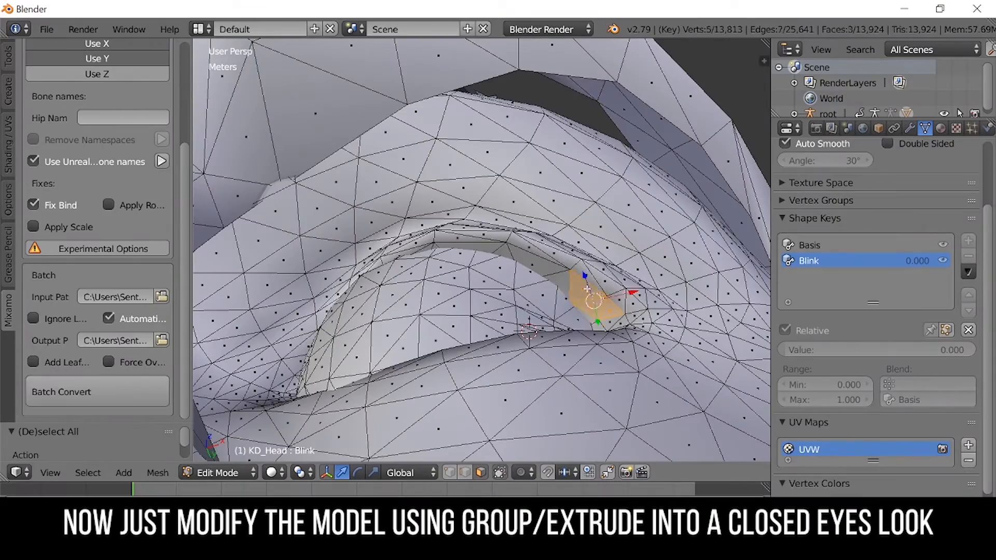
left_click(587, 288, "alt+shift")
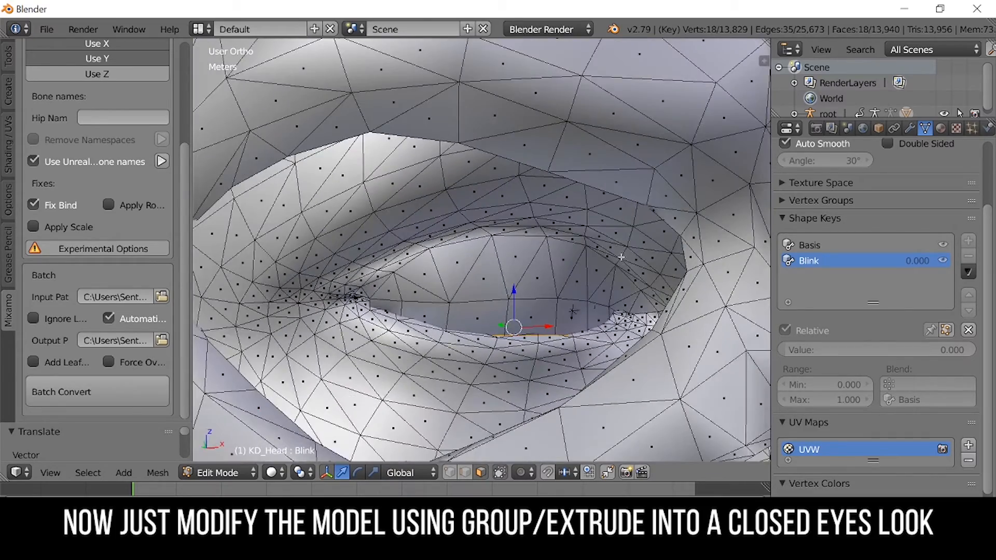
middle_click_drag(555, 232, 676, 276)
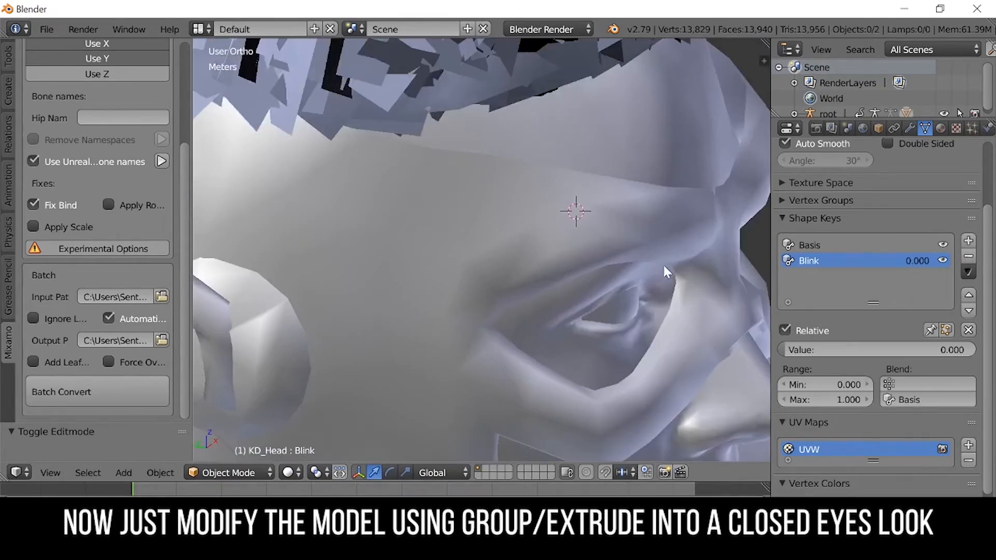
scroll(608, 247, "down", 6)
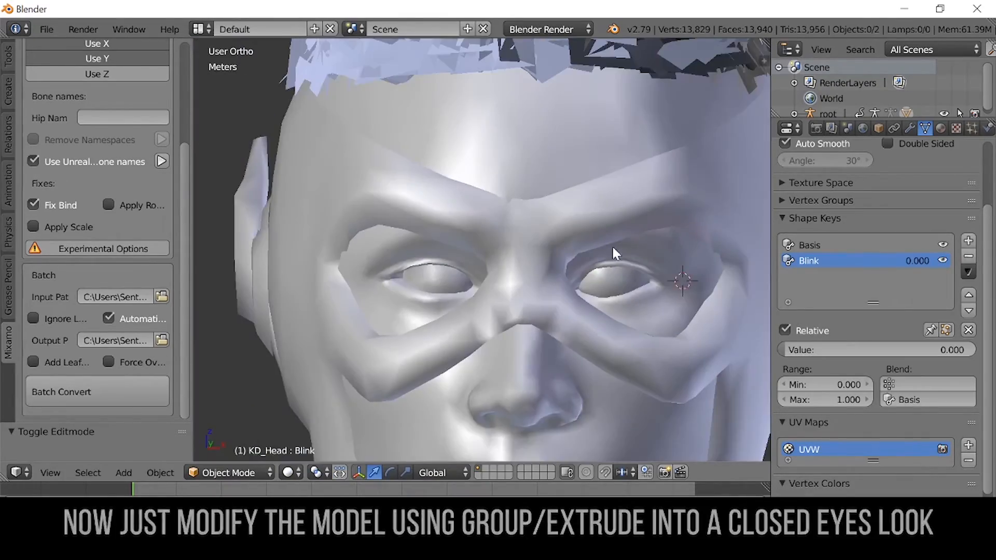
scroll(624, 249, "up", 6)
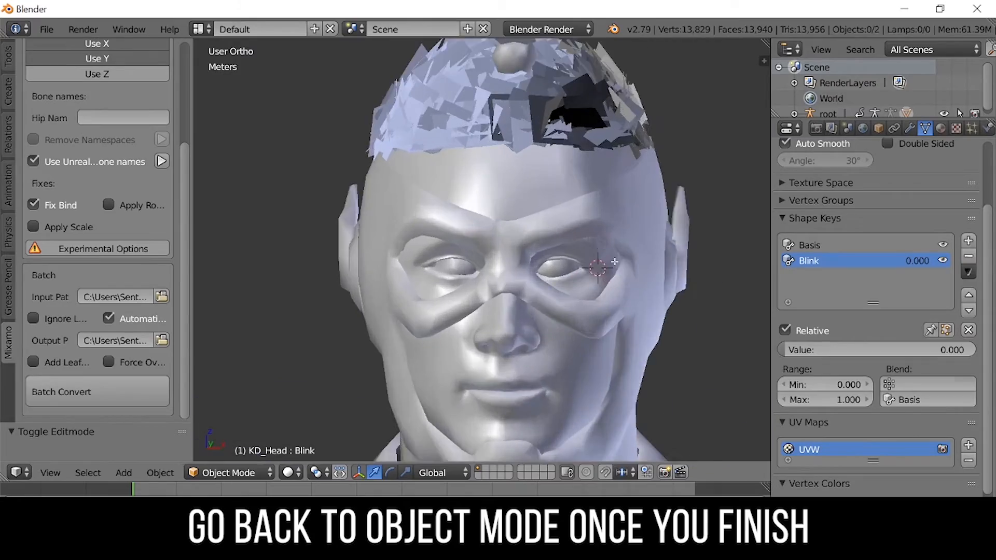
- Adjust the eyelid vertices further in Edit Mode and return to Object Mode
key("Tab")
key("a")
middle_click_drag(666, 284, 563, 262)
key("Tab")
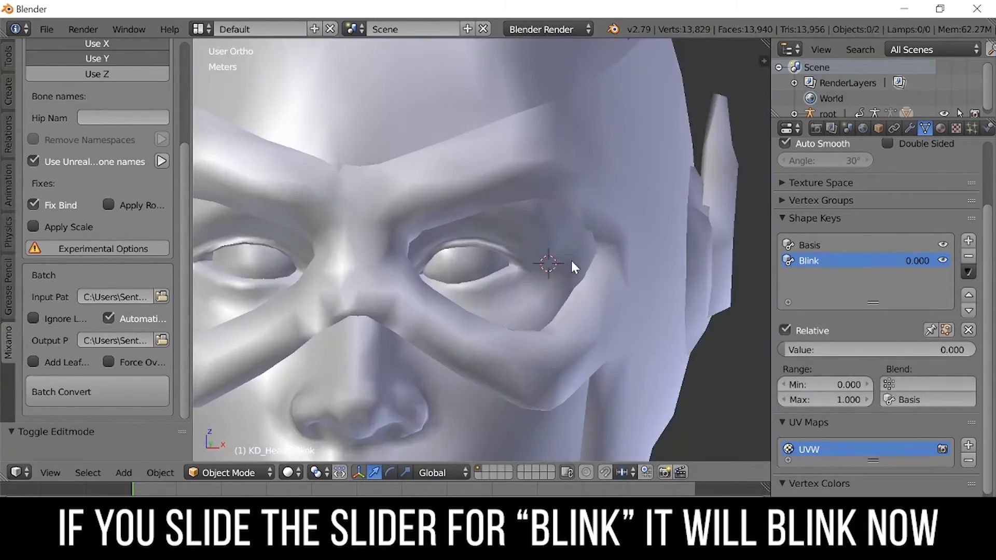
- Test the Blink shape key by sliding its value
middle_click_drag(573, 264, 648, 262)
left_click_drag(806, 352, 948, 352)
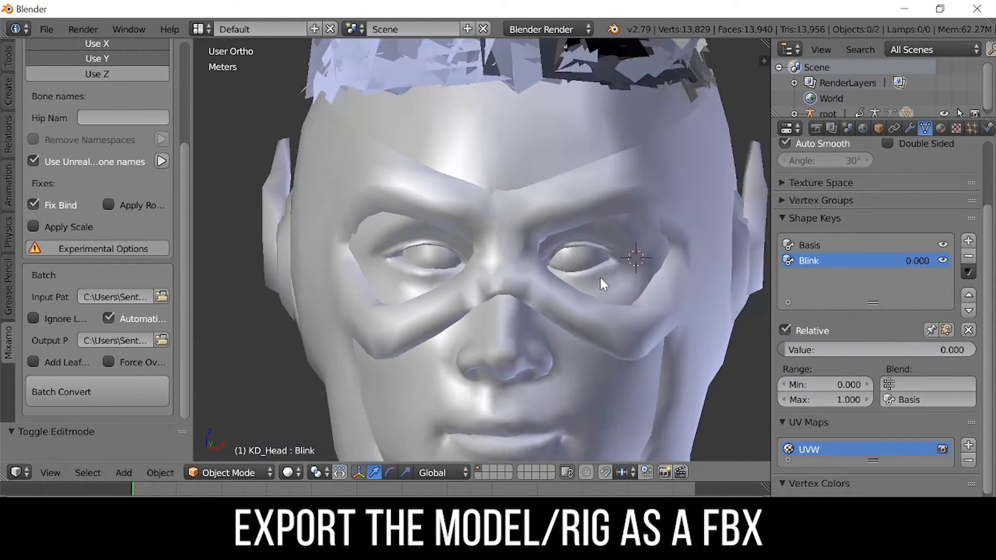
scroll(601, 280, "down", 8)
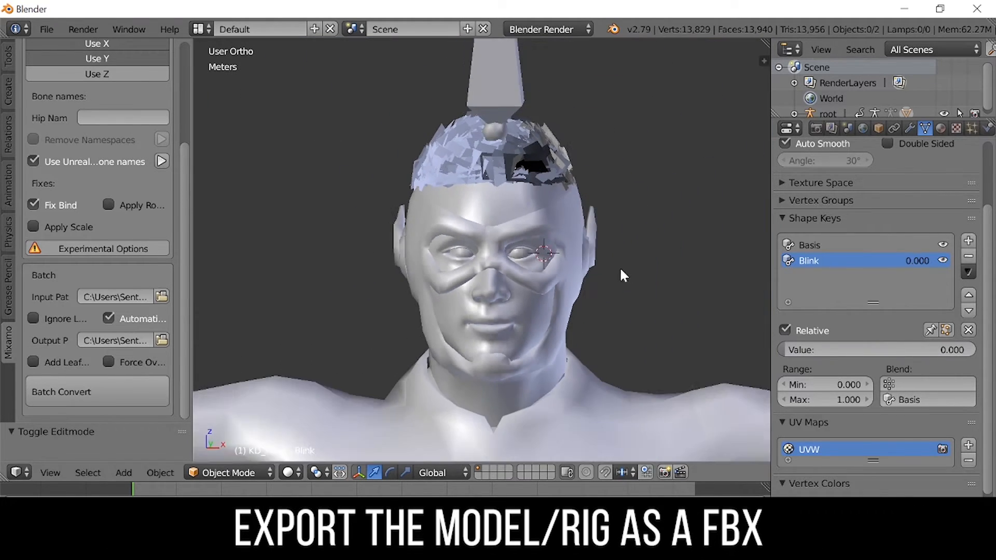
- Export the model and rig as an FBX file into the Kid Flash character folder
left_click(47, 29)
mouse_move(91, 340)
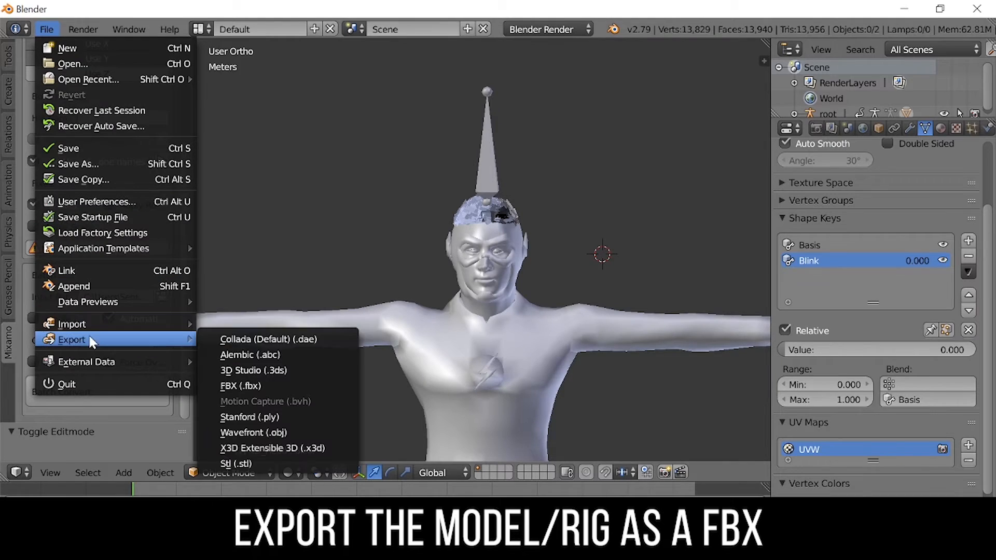
left_click(232, 380)
double_click(260, 138)
double_click(257, 168)
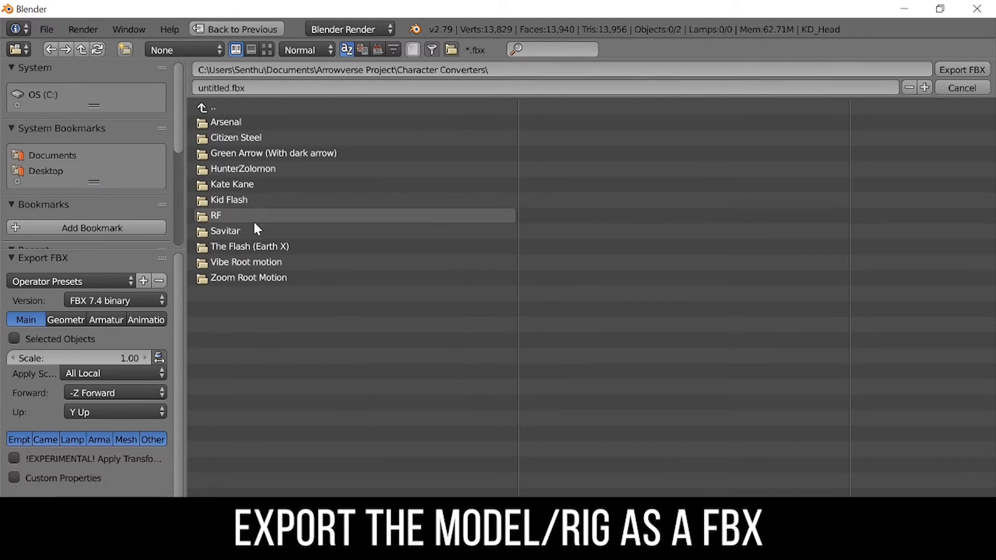
double_click(254, 198)
key("Return")
left_click(973, 68)
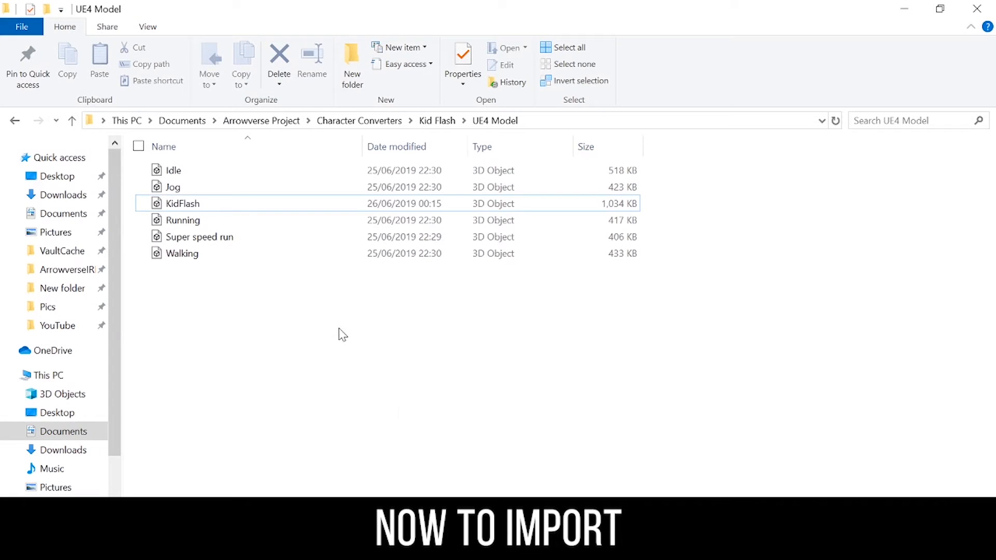
- Import the exported FBX into the KidFlash content folder of the Unreal project
key("alt+Up")
double_click(189, 220)
left_click_drag(183, 201, 463, 412)
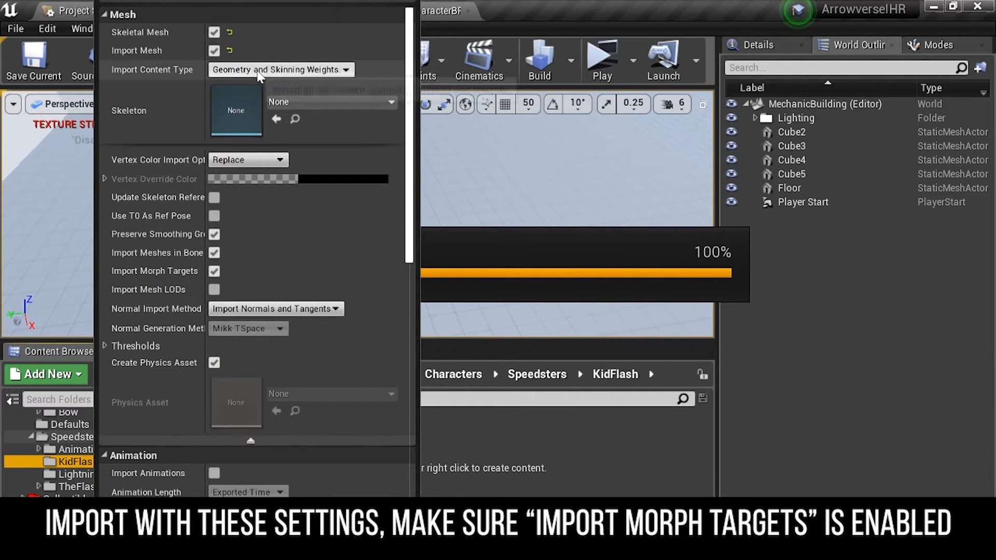
- Ensure Import Morph Targets is enabled in the FBX import options and import the skeletal mesh
scroll(207, 260, "down", 2)
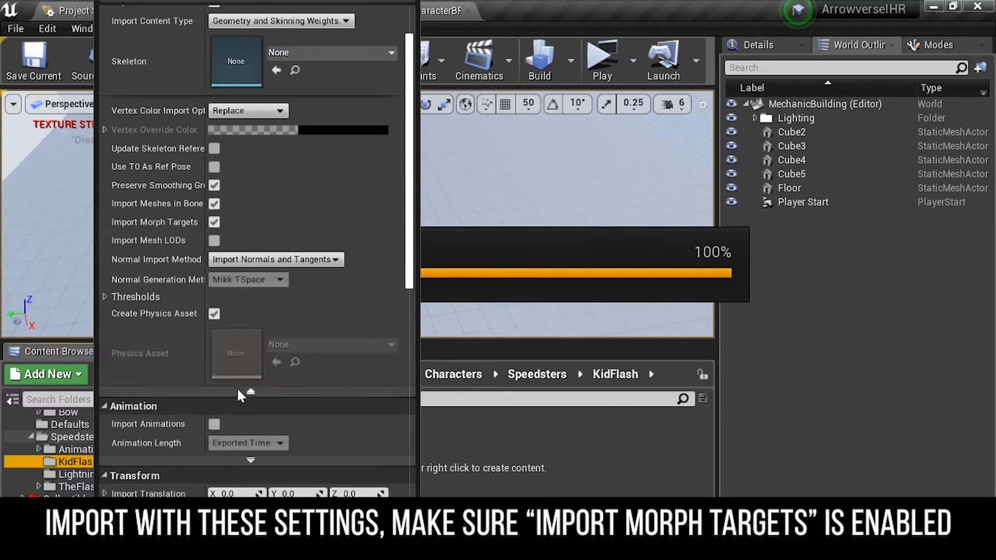
scroll(237, 387, "down", 10)
left_click(251, 98)
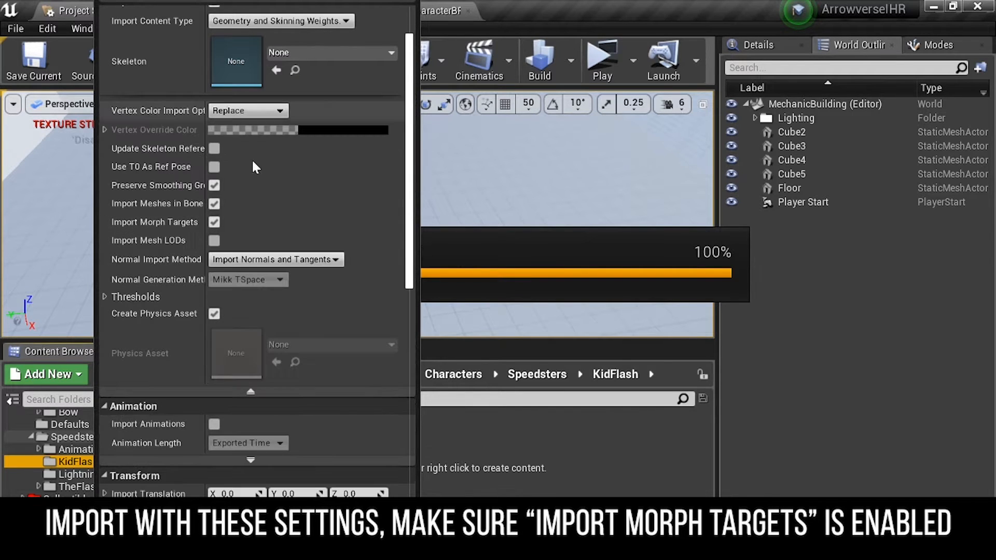
left_click(214, 223)
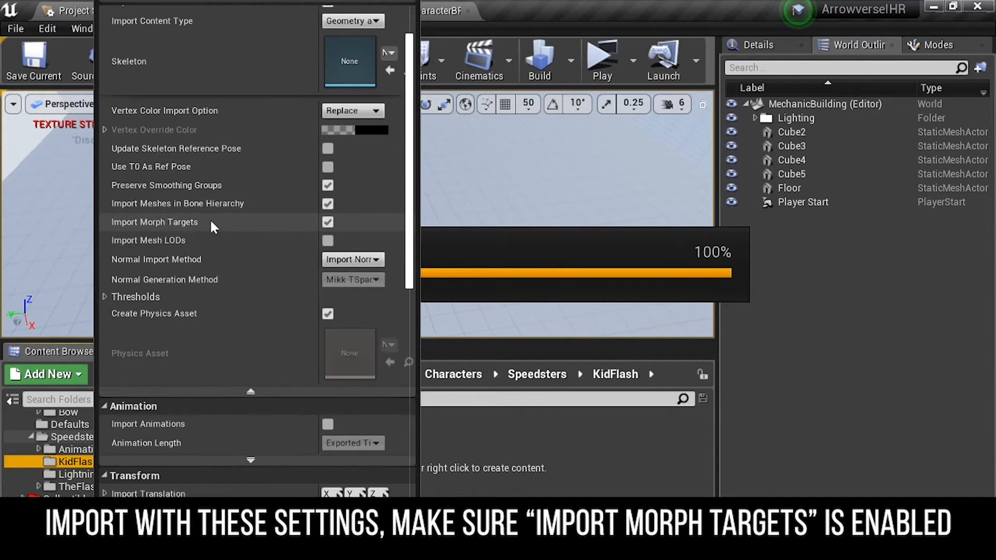
left_click_drag(318, 253, 228, 255)
scroll(289, 387, "down", 5)
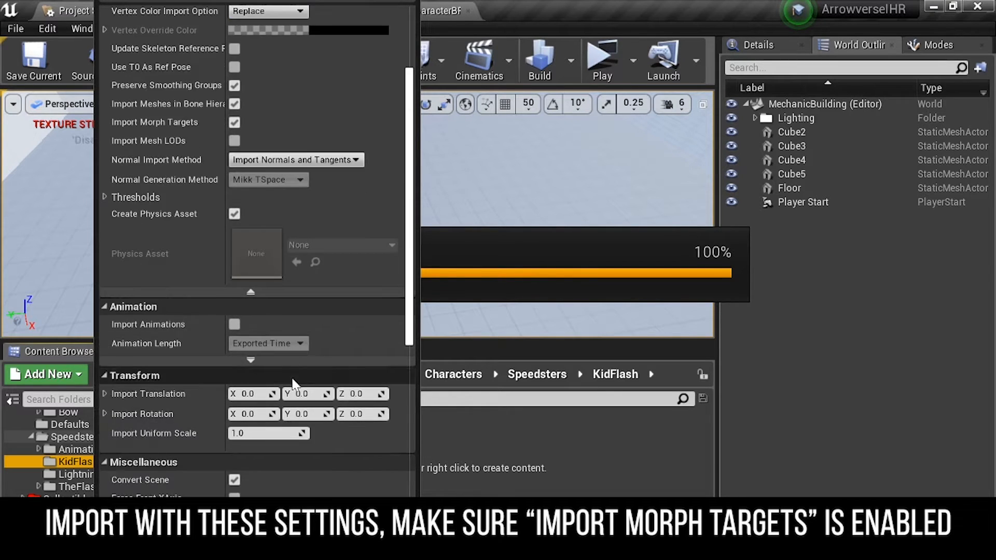
scroll(293, 416, "down", 4)
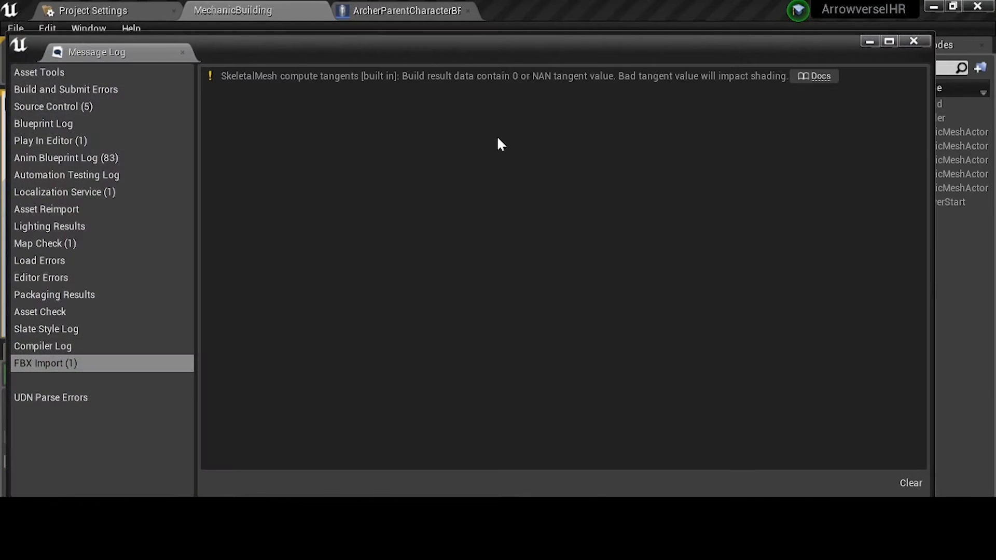
- Open the KidFlash skeletal mesh and preview the Key 1 morph target at weight 1.0
left_click(182, 53)
double_click(223, 435)
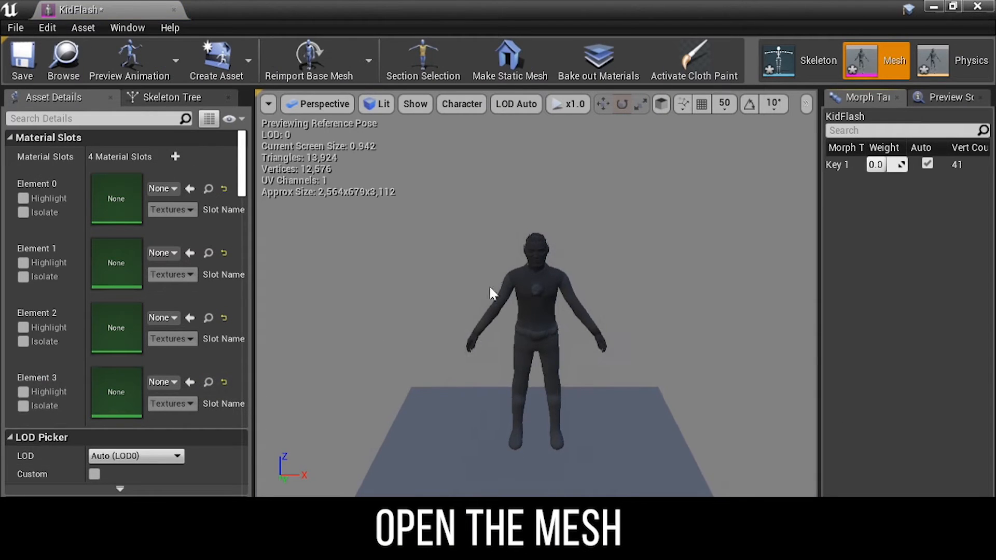
left_click(390, 106)
left_click(384, 140)
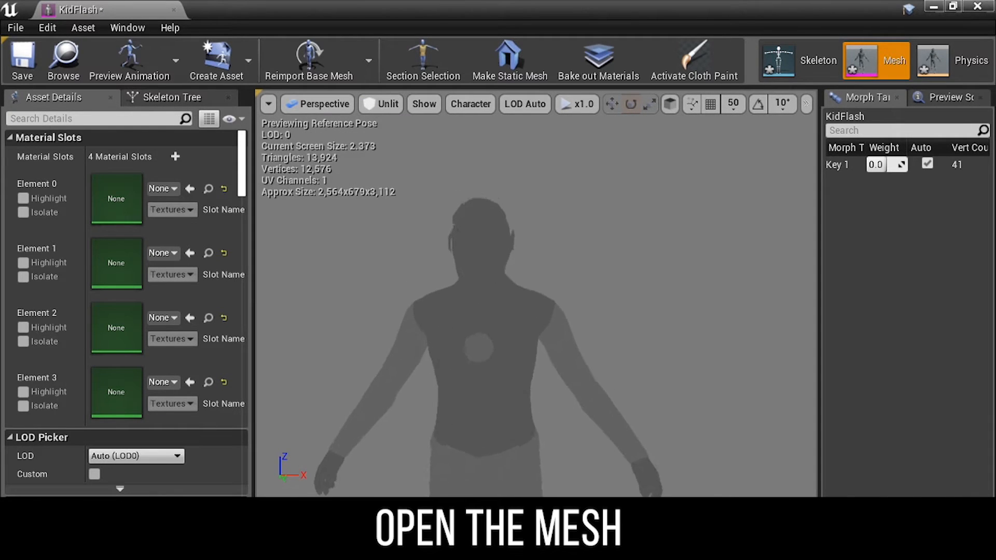
scroll(507, 206, "up", 5)
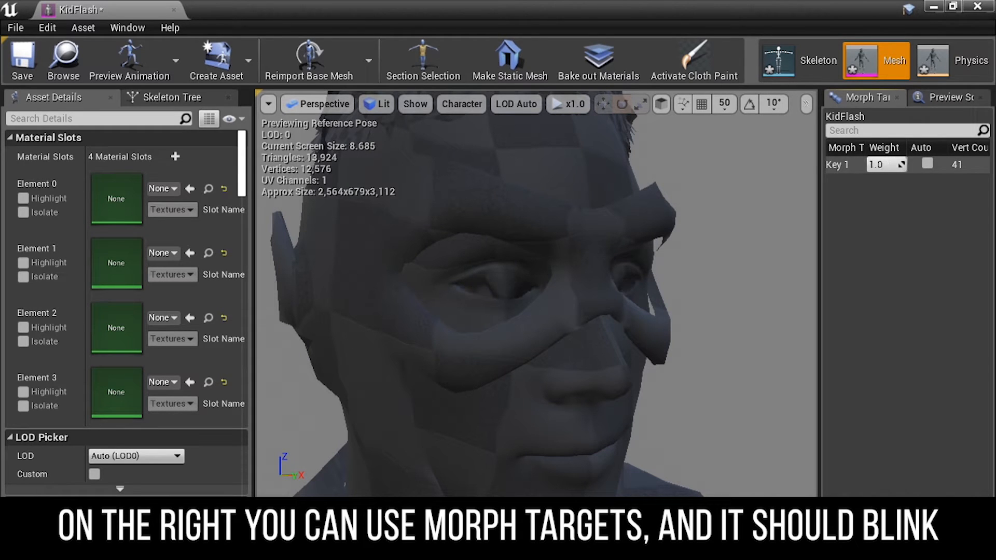
right_click_drag(754, 190, 680, 192)
left_click_drag(878, 164, 887, 164)
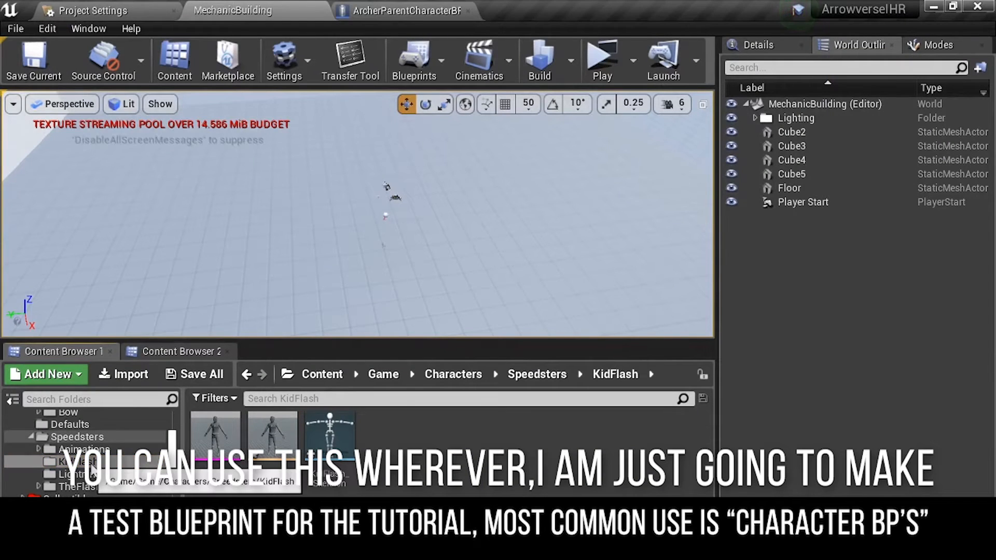
- Create a new Blueprint Class in the KidFlash folder with Character as its parent class
right_click(91, 465)
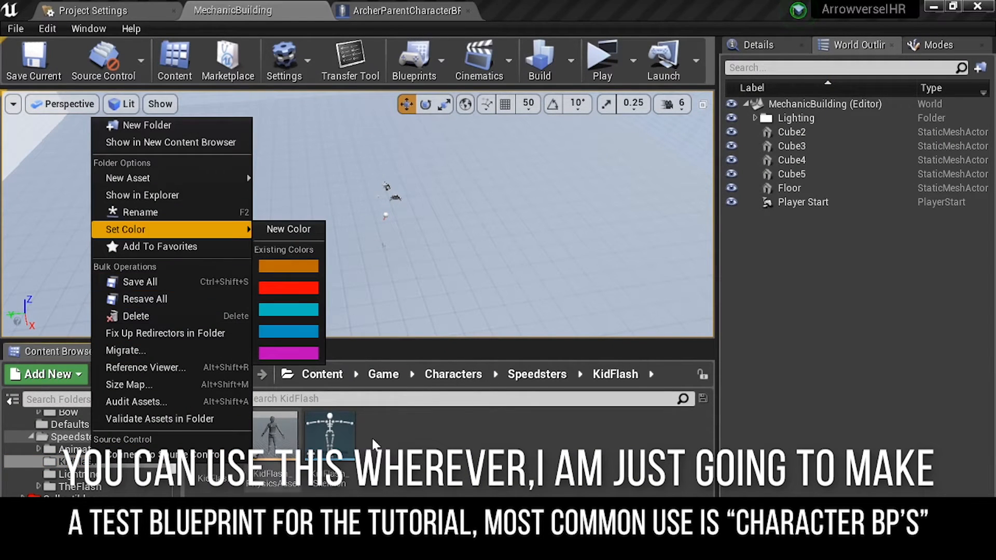
left_click(103, 462)
right_click(87, 462)
mouse_move(180, 186)
left_click(315, 155)
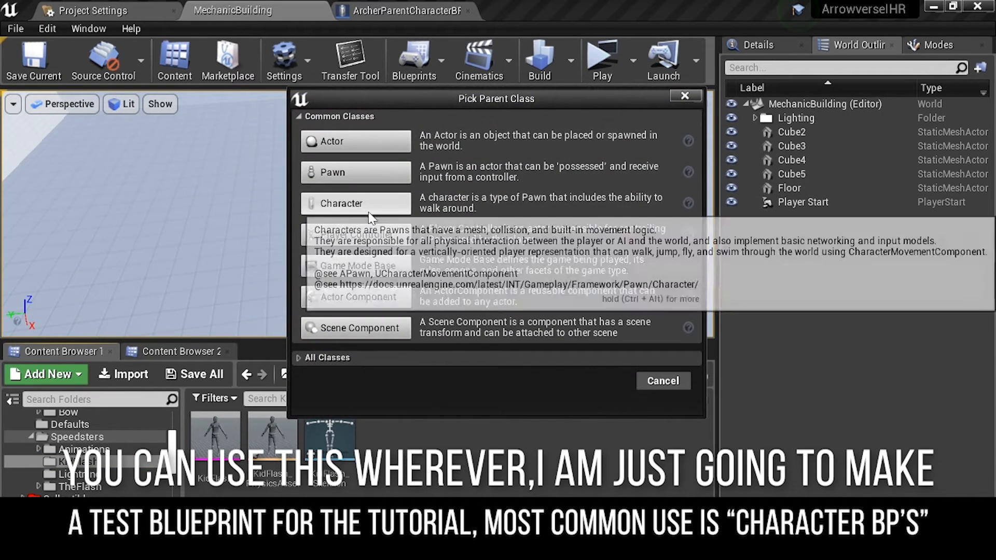
left_click(329, 206)
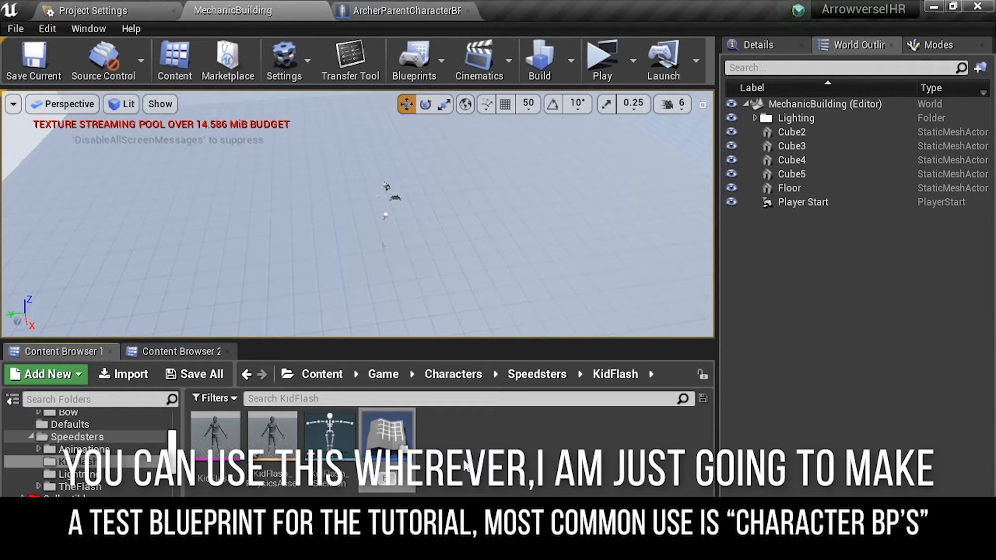
- Name the blueprint BlinkingTest, open it and compile it
type("BlinkingTest")
key("Return")
key("Return")
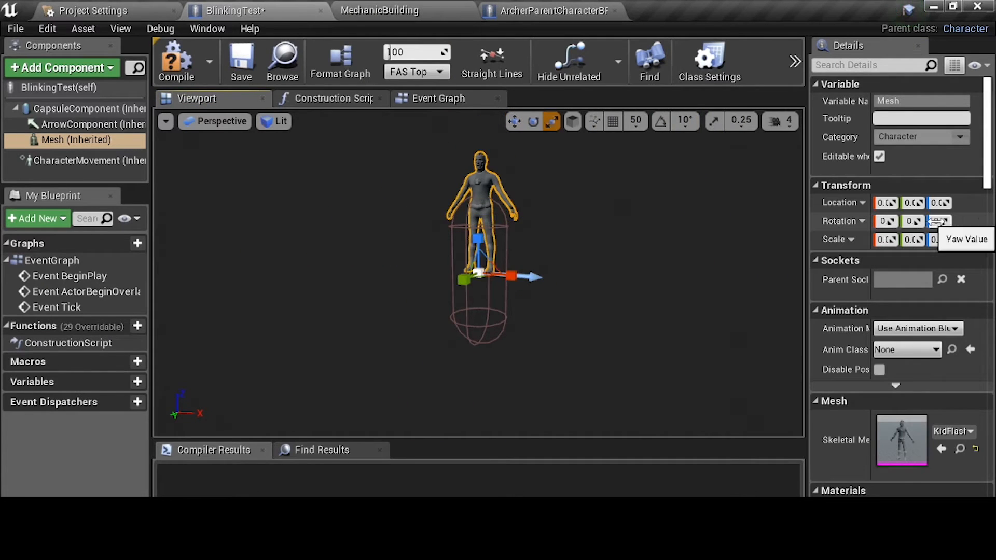
left_click(176, 59)
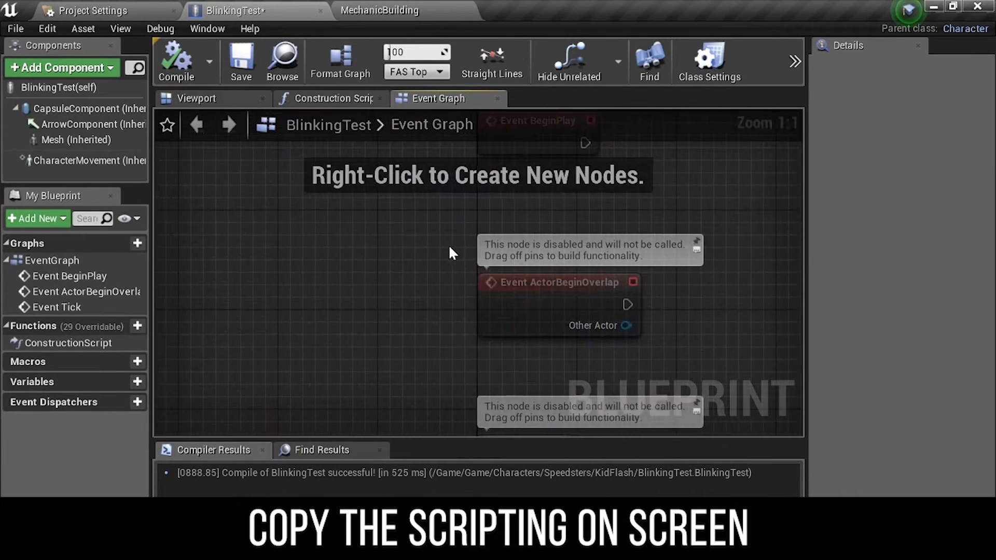
- Add a Do Once node driven by the Event Tick execution output
scroll(331, 337, "down", 6)
scroll(332, 338, "up", 6)
left_click_drag(340, 319, 407, 325)
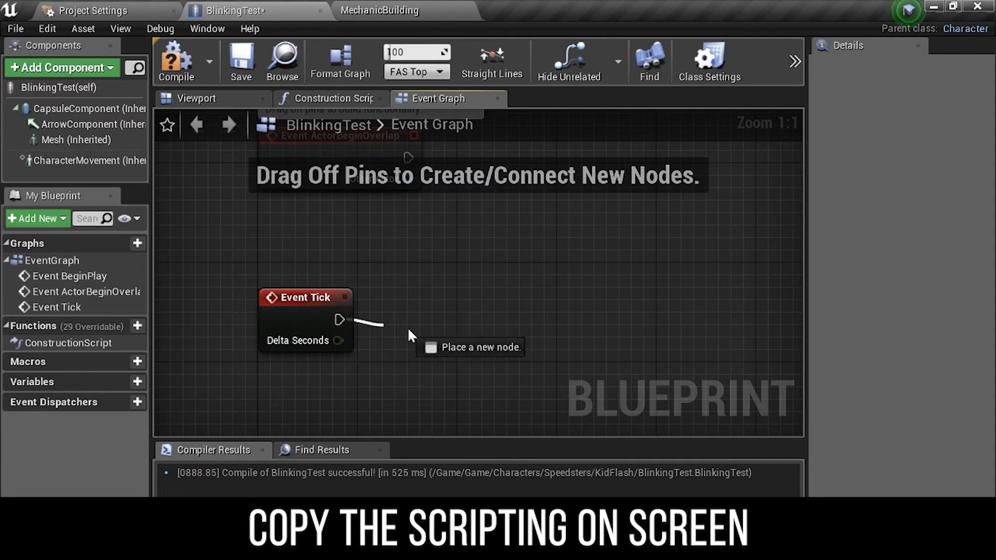
left_click_drag(407, 327, 408, 325)
type("doonce")
left_click(464, 86)
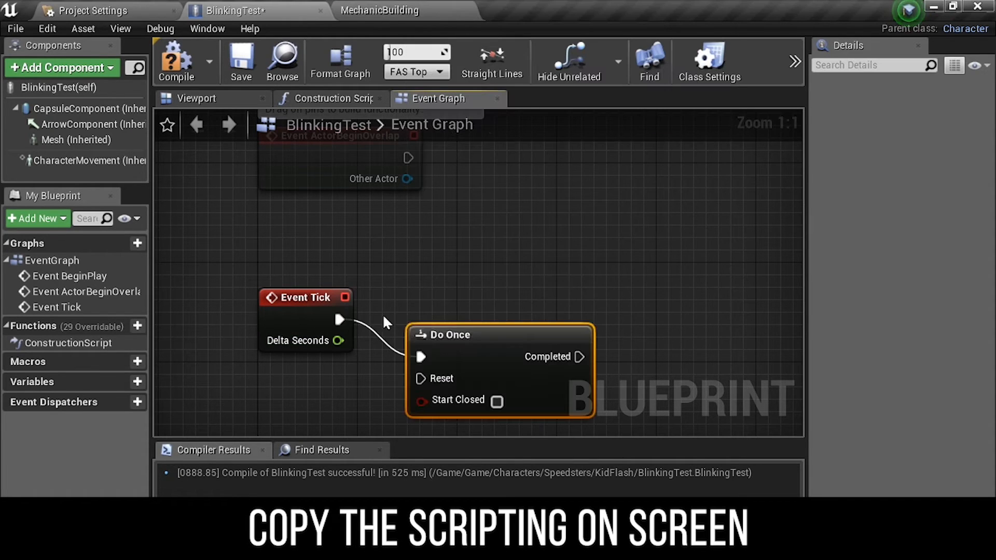
- Add a timeline named Blink Timeline connected to the Do Once Completed output
left_click_drag(470, 343, 459, 307)
right_click_drag(512, 330, 407, 278)
left_click_drag(409, 272, 534, 271)
type("timer")
type("B")
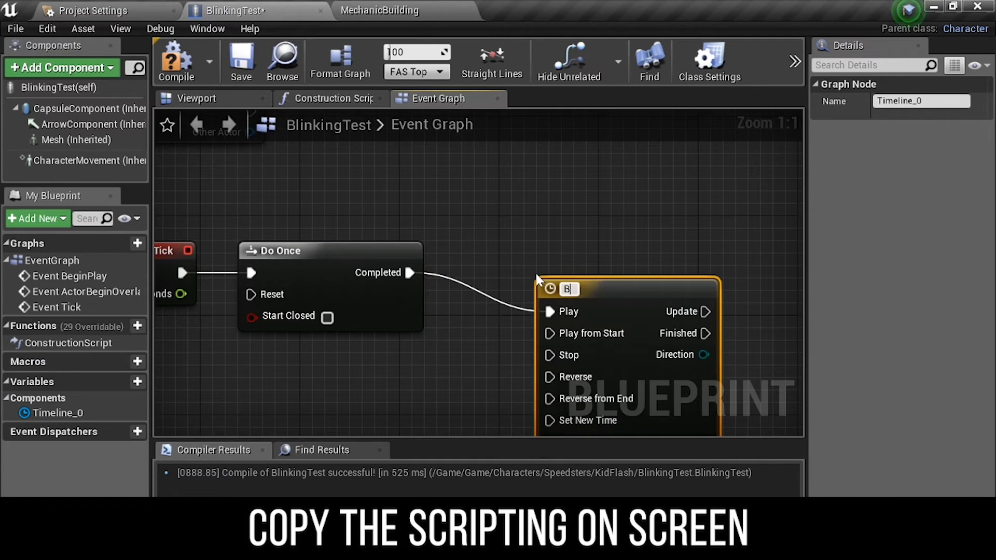
type("link Timeline")
key("Return")
left_click_drag(583, 279, 506, 258)
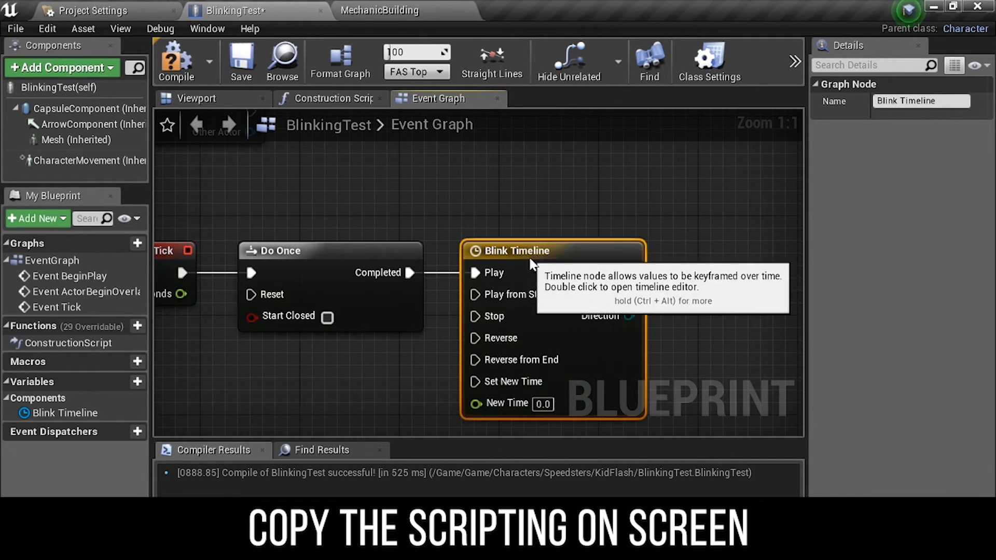
- Open the Blink Timeline editor and add a float track named Value
double_click(505, 260)
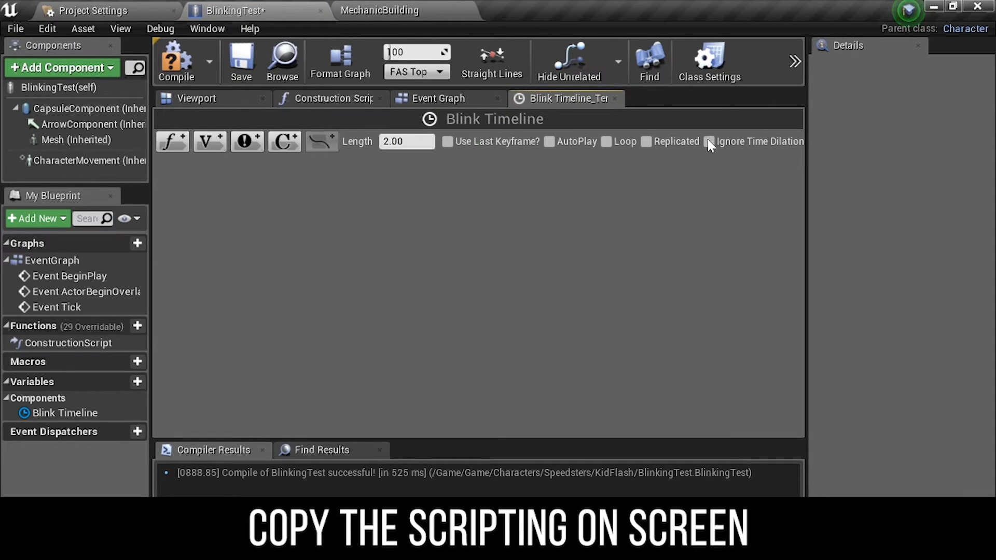
left_click(172, 141)
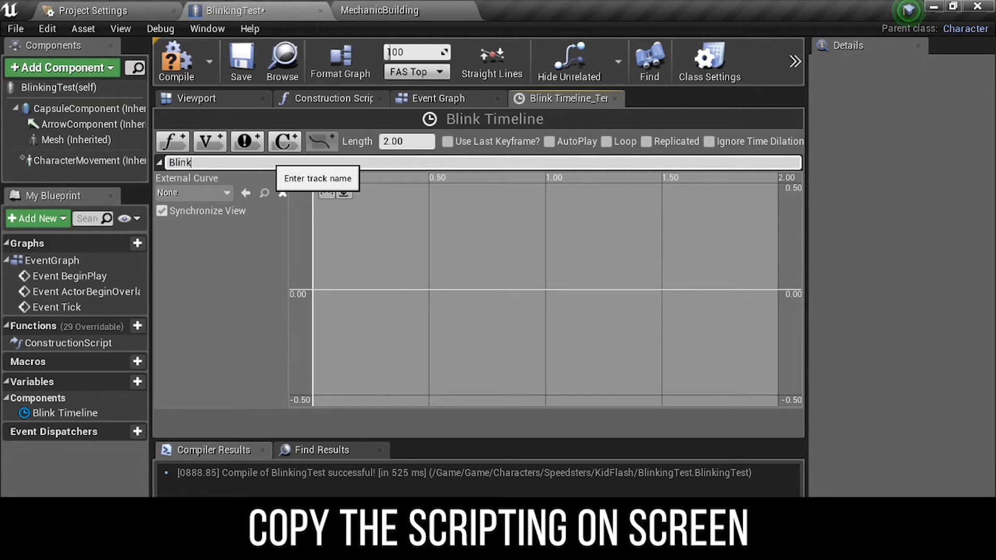
type("Value")
key("Return")
- Add a key to the Value track at time 0 with a value of 0
right_click(375, 238)
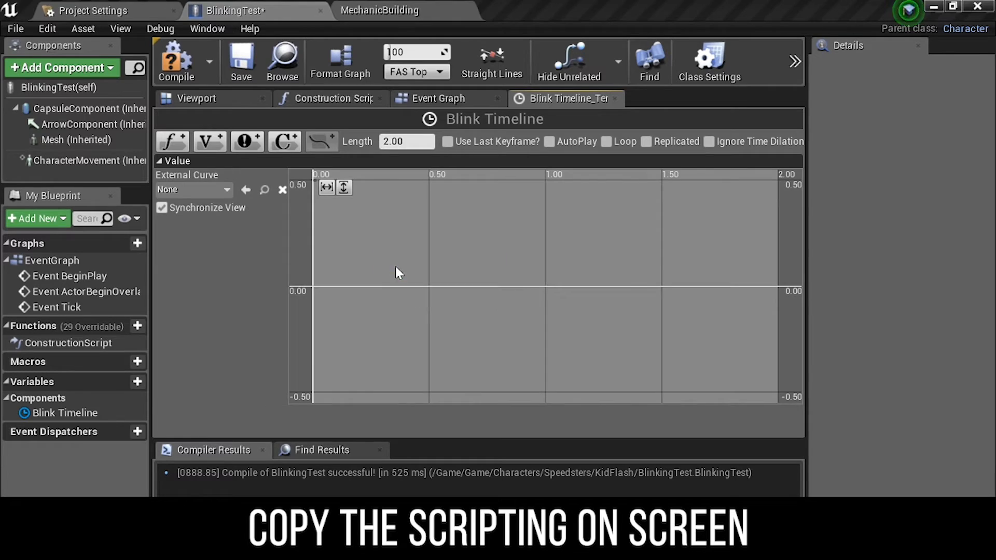
left_click(395, 267)
left_click(418, 187)
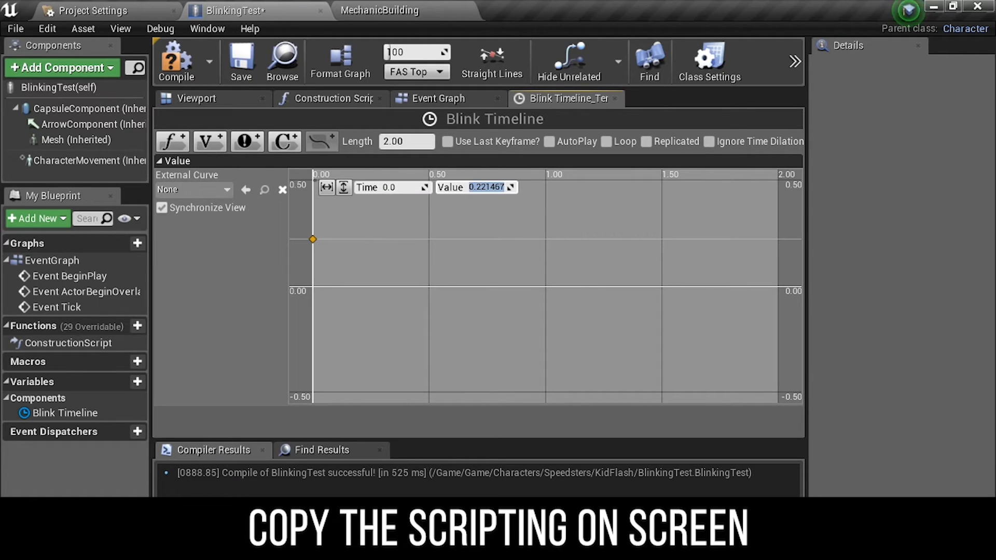
type("0")
key("Return")
- Add further keys to the Value track, at about time 0.2 and at time 2.0 with value 0, forming the blink curve
right_click(399, 254)
left_click(446, 273)
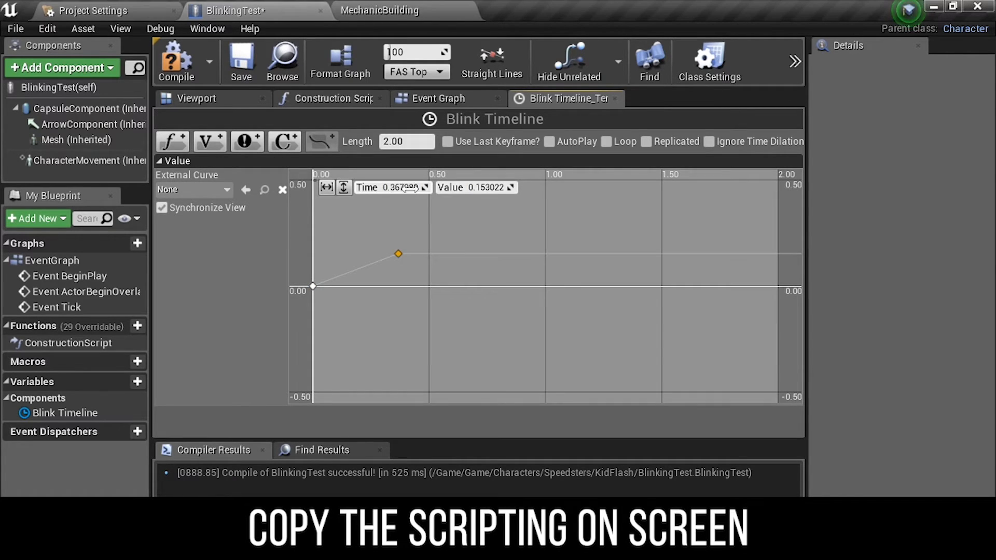
right_click(395, 228)
left_click(457, 250)
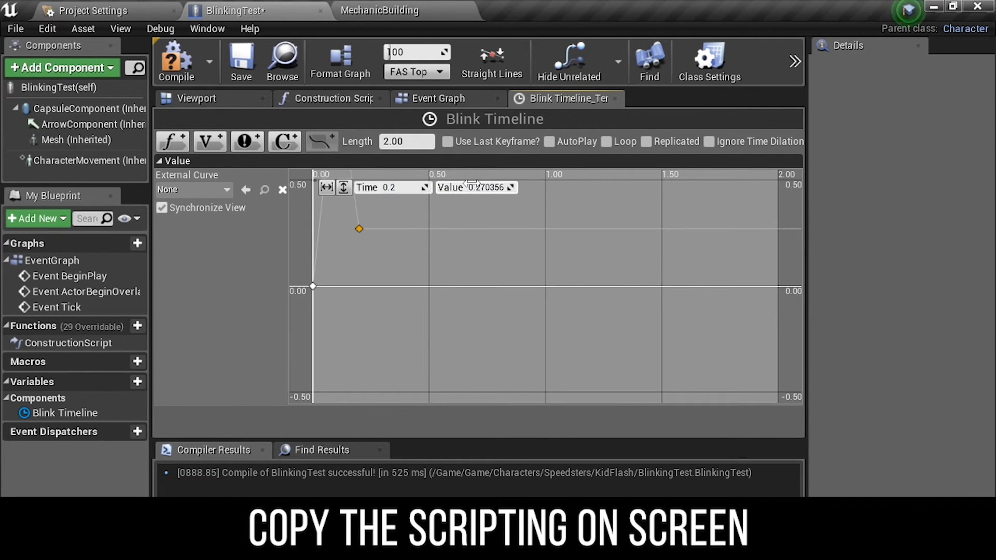
left_click(437, 244)
right_click(437, 245)
left_click(457, 264)
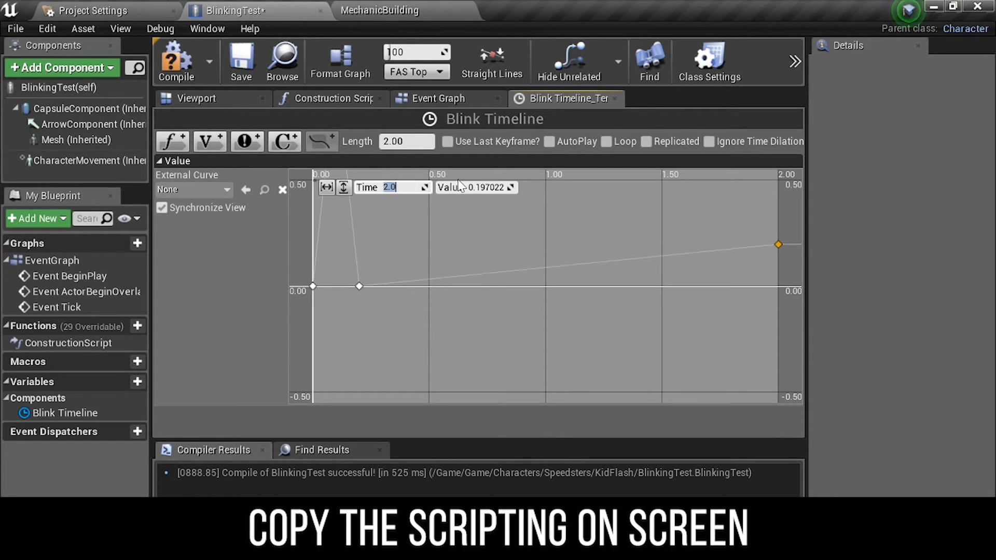
- In the Event Graph, place a Mesh component reference and add a Set Morph Target node from it
left_click(449, 101)
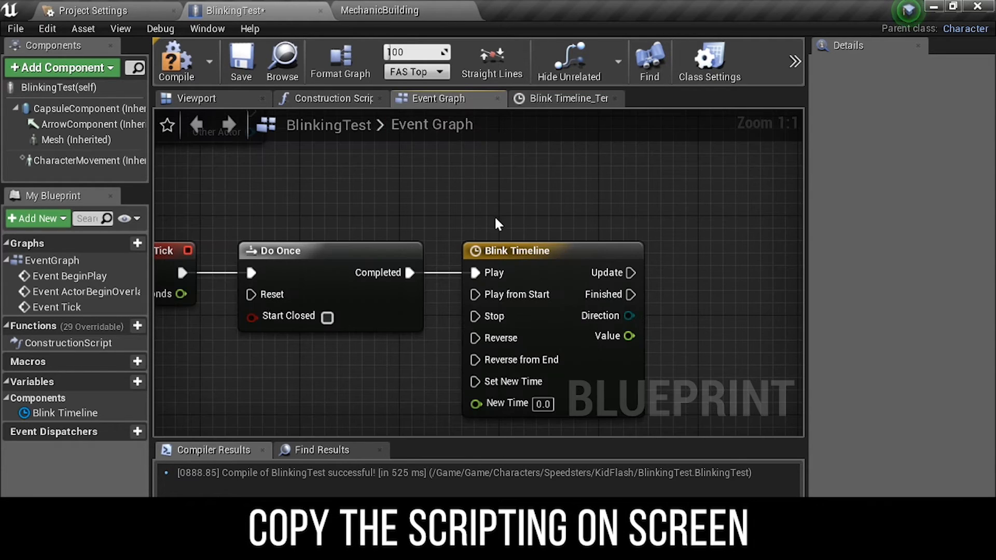
right_click_drag(501, 238, 339, 163)
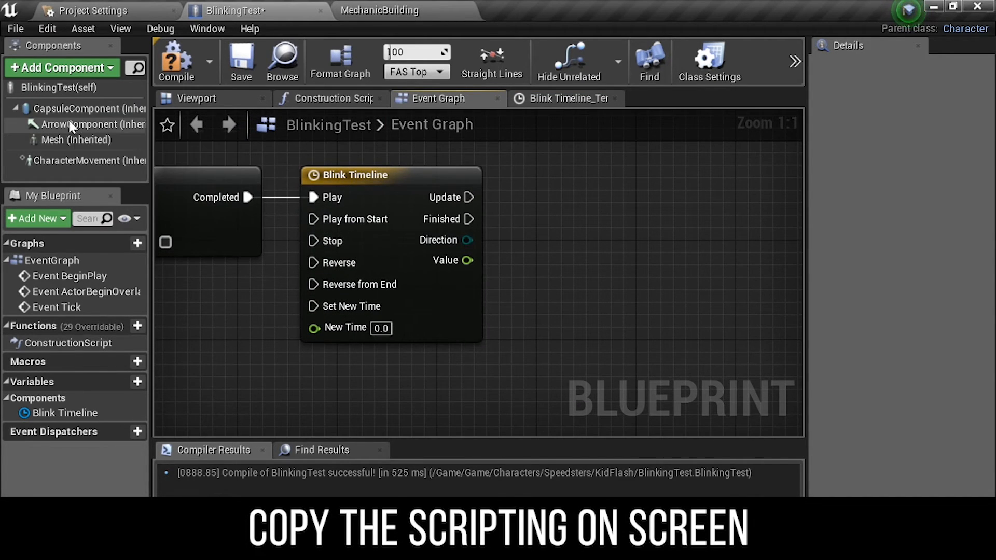
left_click_drag(67, 138, 376, 358)
left_click_drag(448, 365, 536, 318)
type("set")
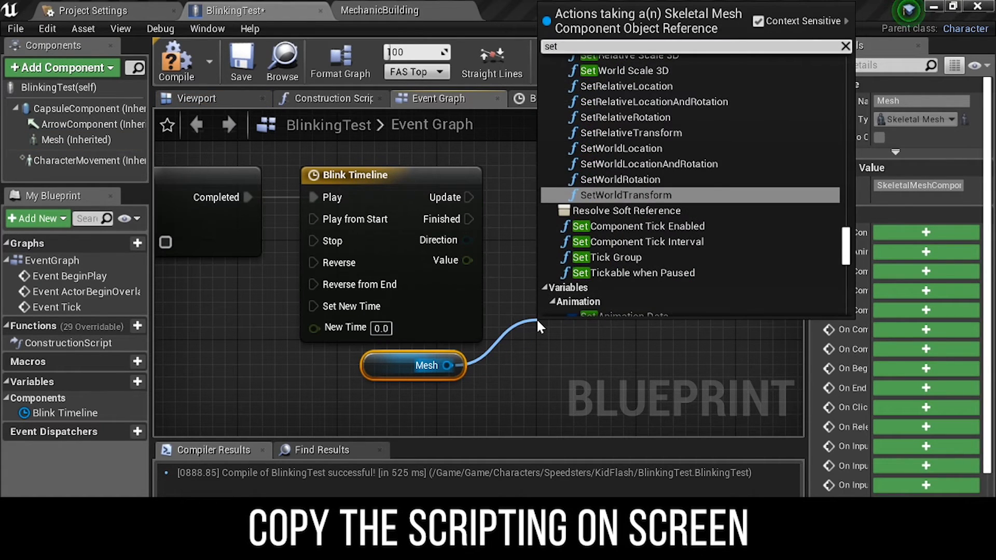
type(" morph")
key("Return")
- Wire the timeline's Update and Value outputs into the Set Morph Target node's execution and Value inputs
left_click_drag(543, 318, 545, 166)
left_click_drag(531, 206, 549, 209)
key("q")
left_click_drag(574, 279, 465, 264)
left_click_drag(635, 202, 672, 202)
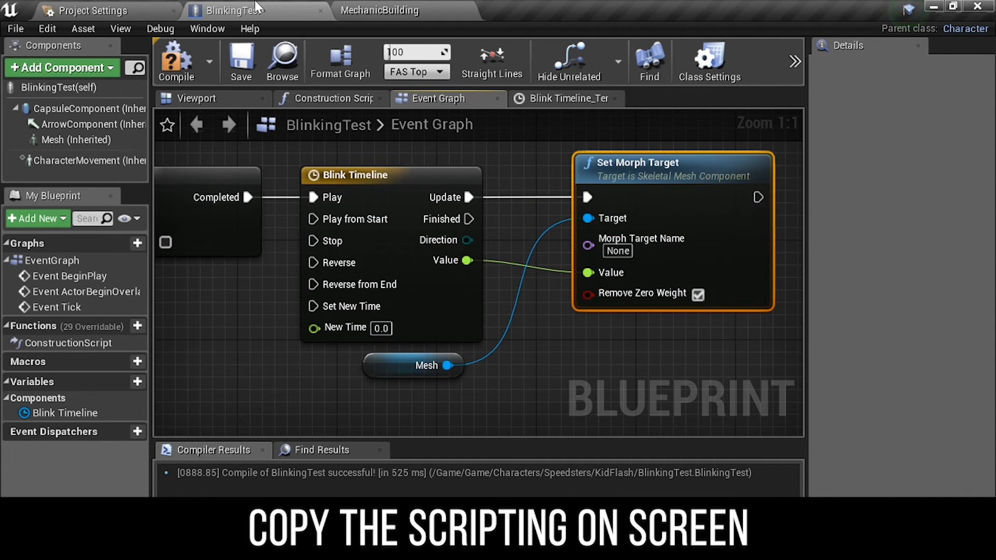
- Open the KidFlash skeletal mesh asset to check its morph target name
left_click(379, 11)
double_click(275, 434)
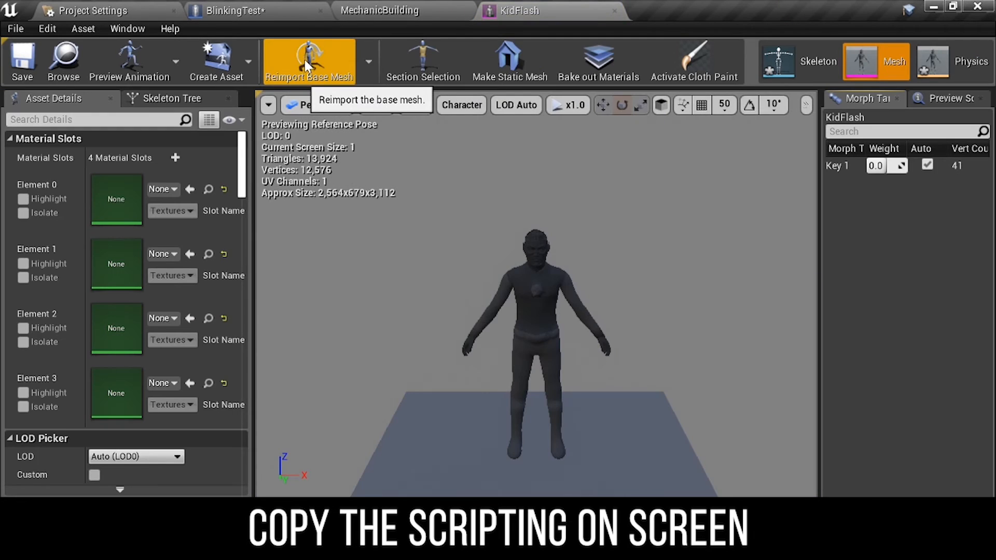
left_click(270, 12)
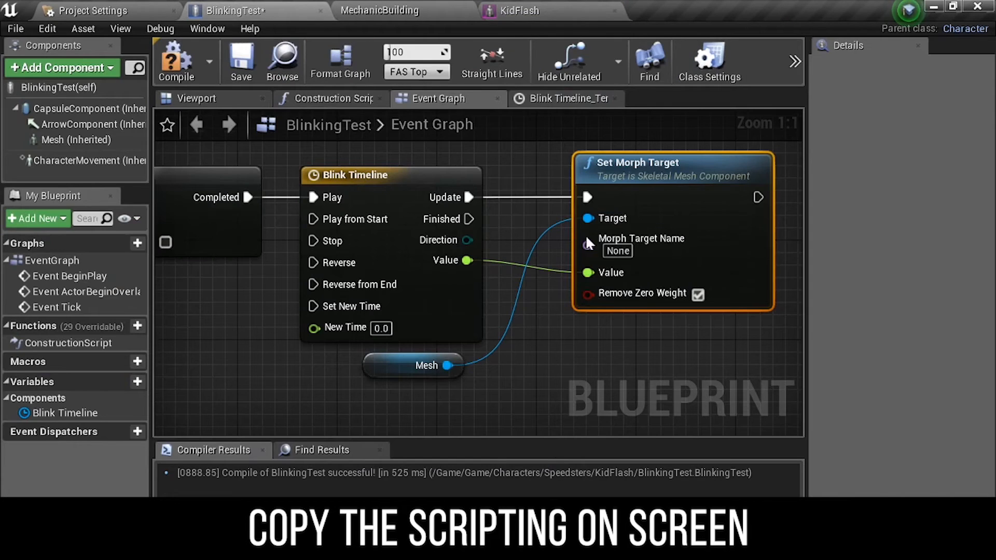
- Set the Set Morph Target node's Morph Target Name to Key 1
type("Key 1")
right_click_drag(630, 262, 582, 267)
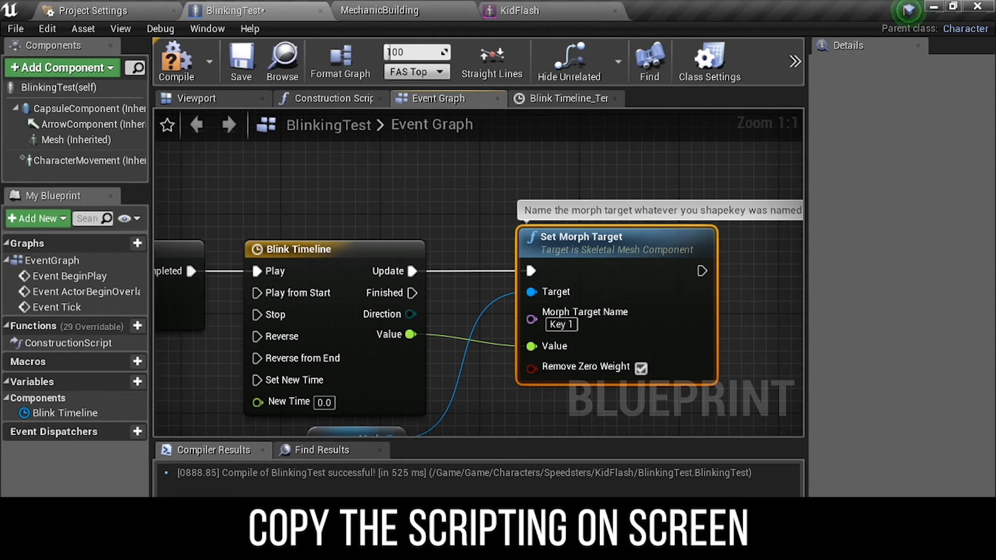
- Rearrange the nodes and connect the timeline's Finished output back to the Do Once Reset input
right_click_drag(674, 223, 503, 216)
left_click(451, 185)
right_click_drag(300, 275, 385, 228)
left_click_drag(305, 385, 315, 169)
left_click_drag(252, 387, 255, 177)
right_click_drag(253, 199, 526, 194)
left_click_drag(602, 234, 218, 232)
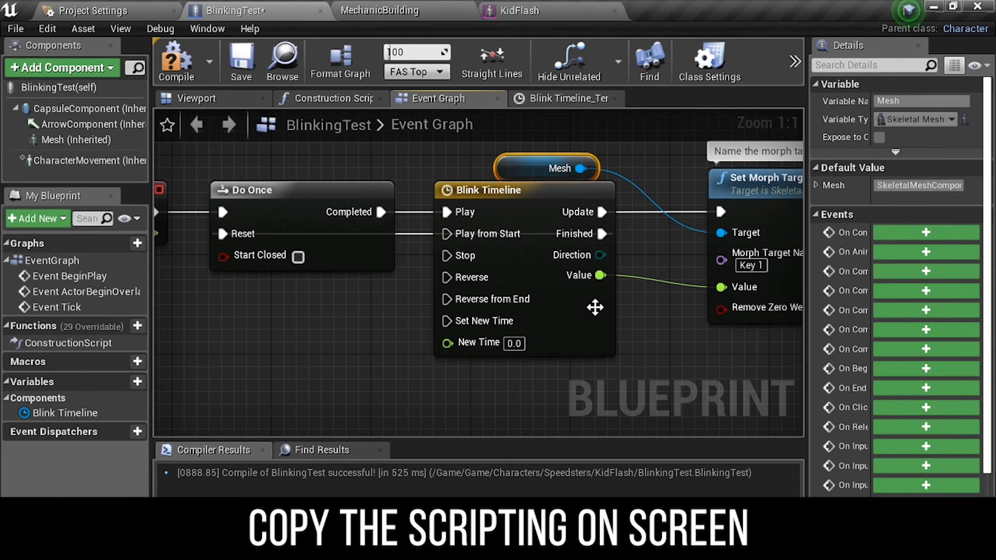
- Compile the blueprint and preview the character's face in the Viewport
scroll(591, 308, "down", 3)
left_click_drag(444, 224, 460, 217)
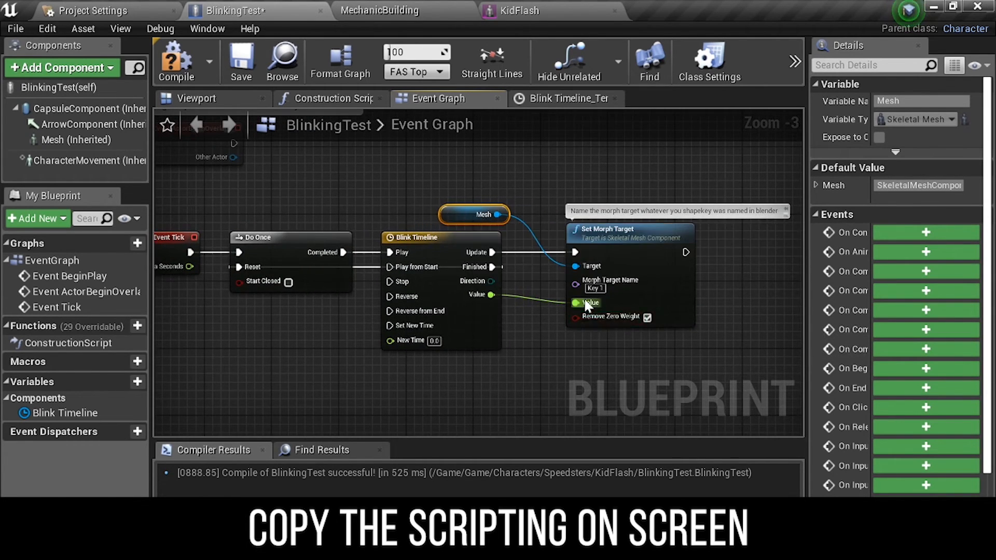
scroll(585, 303, "down", 3)
left_click(553, 330)
scroll(493, 299, "up", 3)
left_click(176, 71)
left_click(162, 101)
scroll(478, 272, "up", 4)
right_click_drag(457, 220, 544, 221)
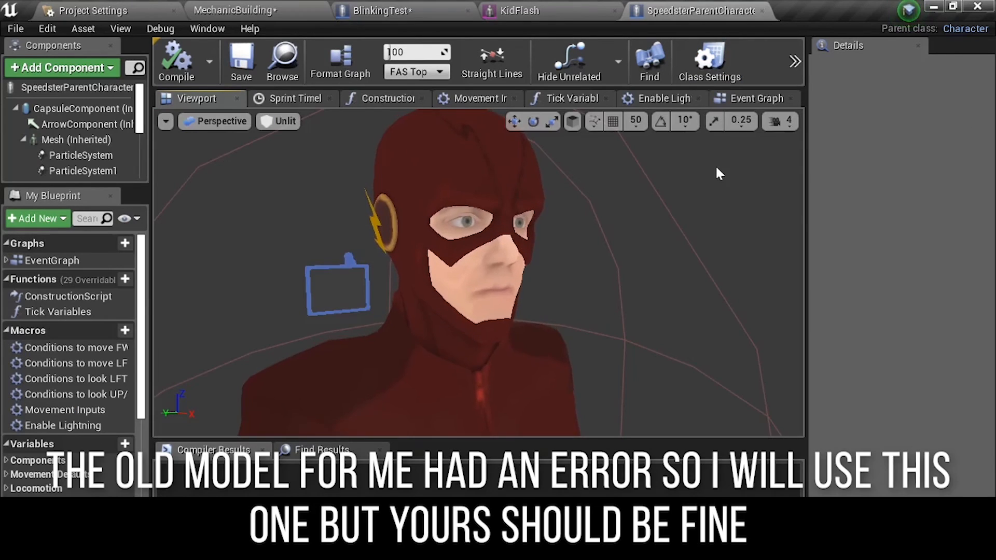
- Enable Simulation in the SpeedsterParentCharacter blueprint viewport to preview the blink
left_click(795, 61)
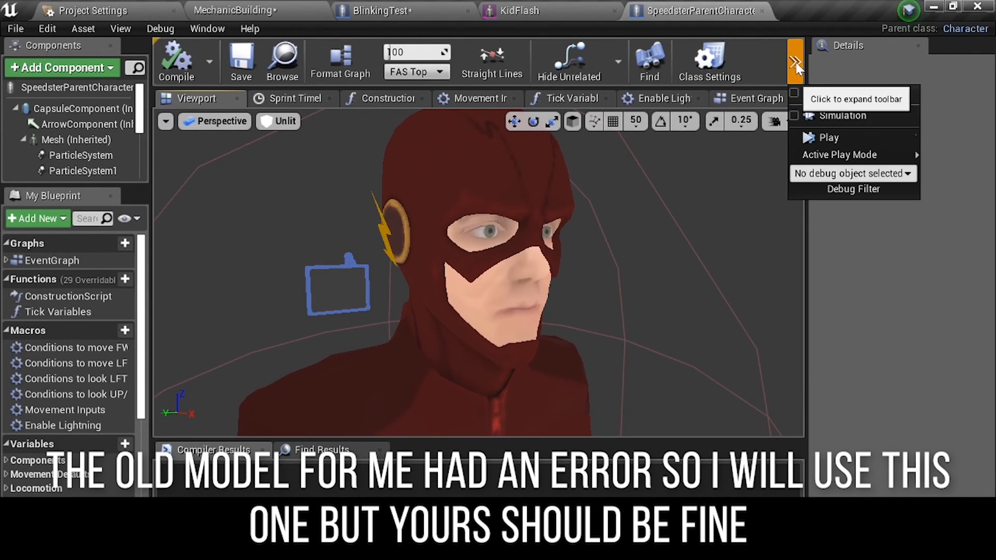
left_click(842, 115)
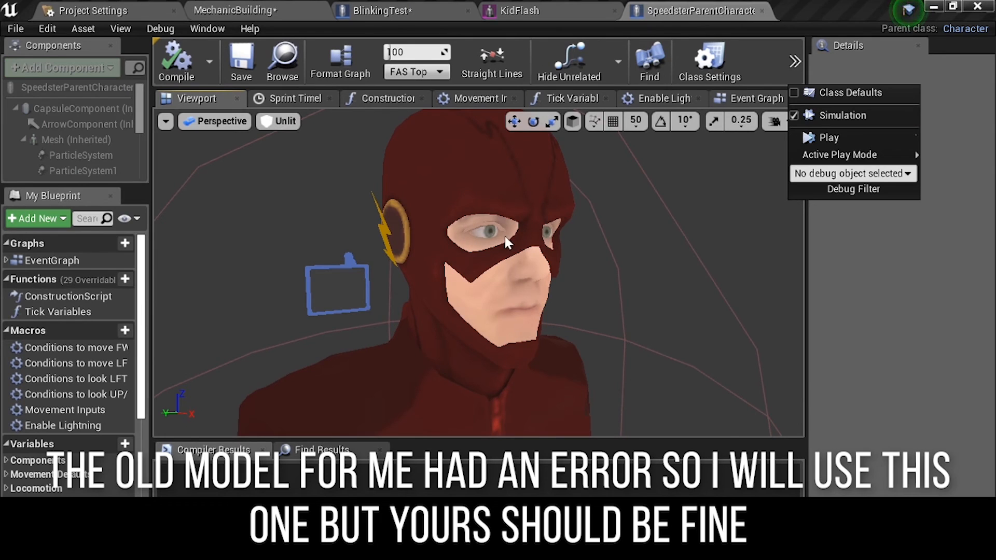
left_click(700, 166)
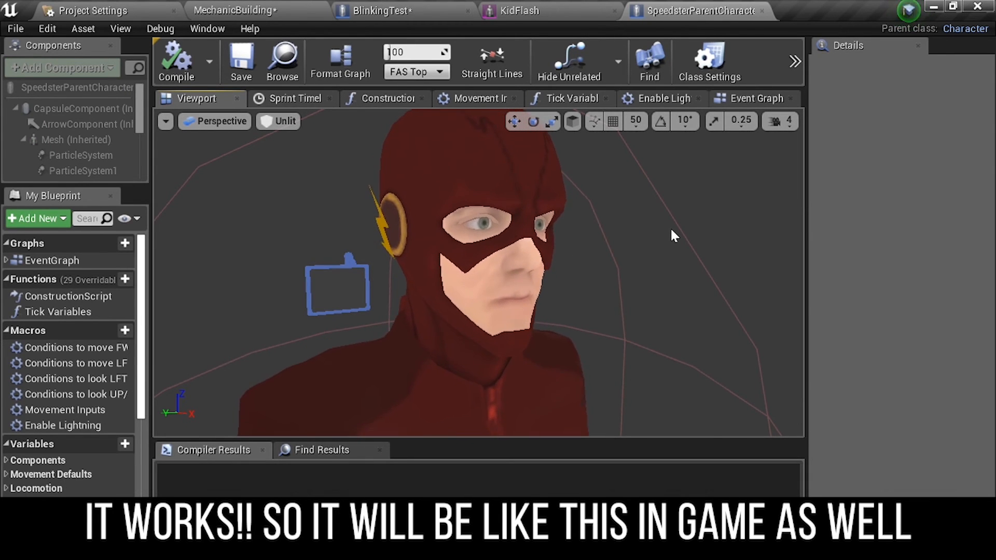
- Inspect the simulated character's face from different distances and angles
scroll(683, 208, "down", 5)
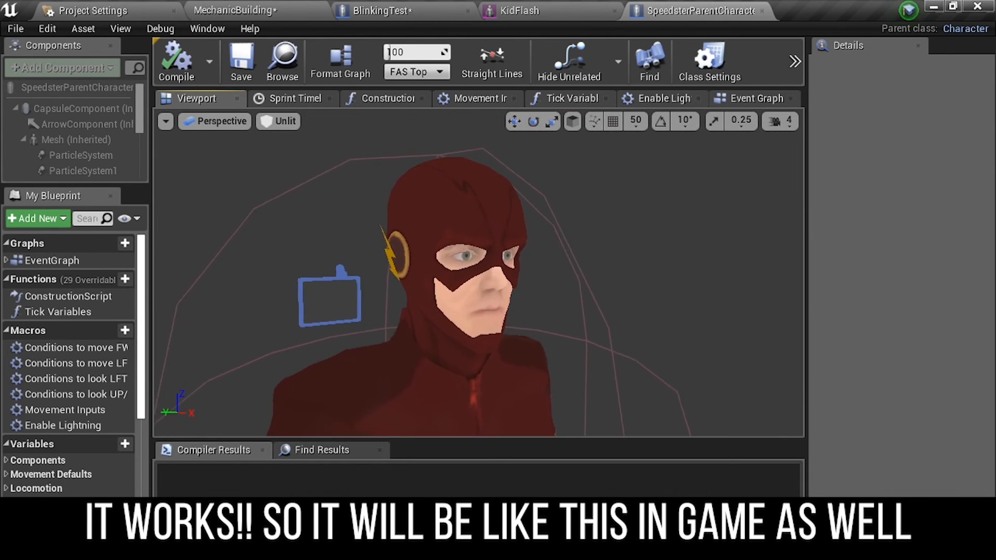
scroll(479, 272, "up", 6)
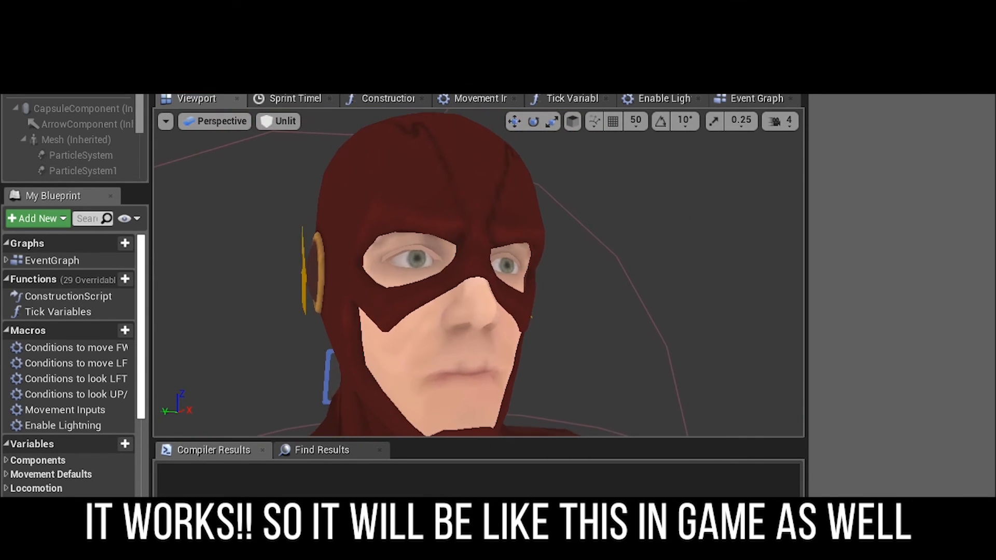
scroll(479, 272, "down", 5)
right_click_drag(479, 273, 397, 275)
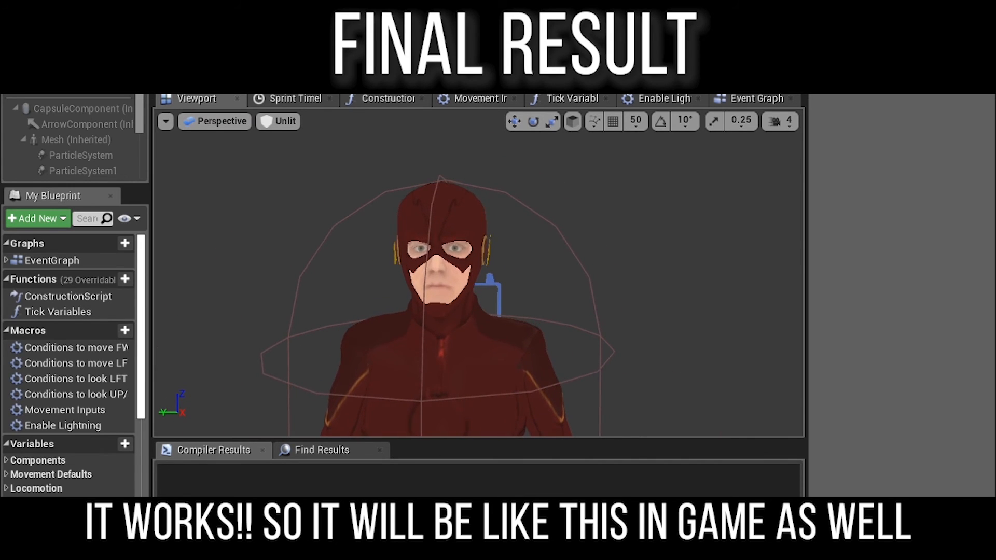
left_click(796, 67)
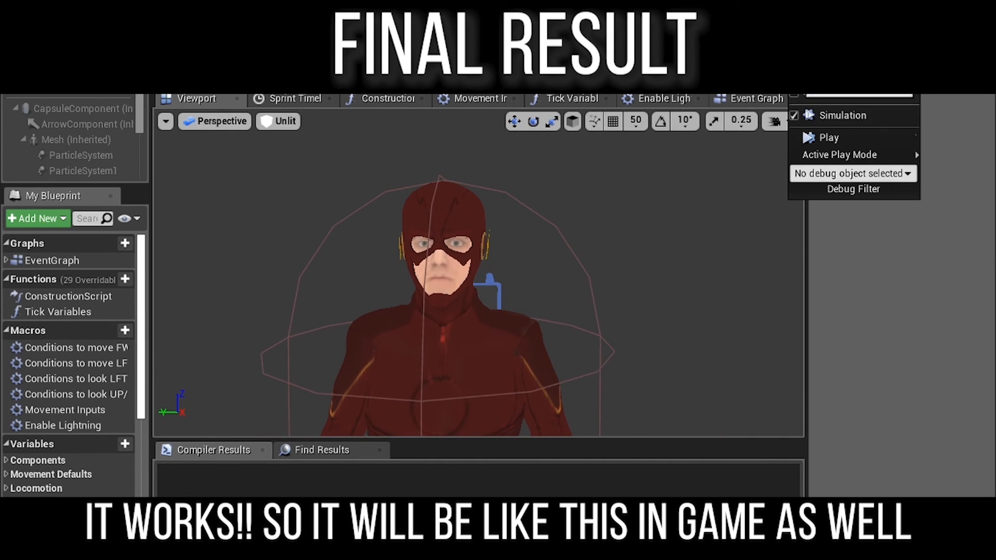
left_click(658, 192)
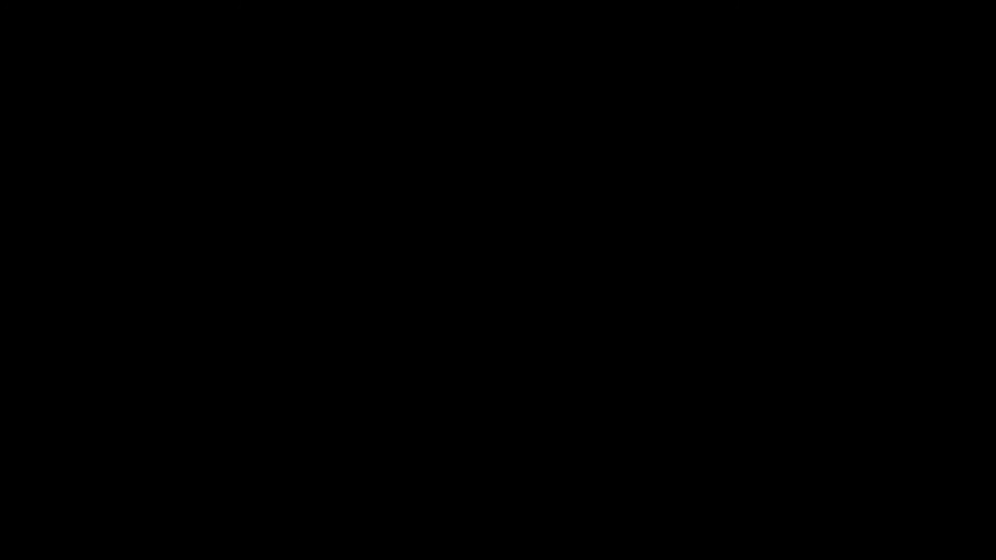